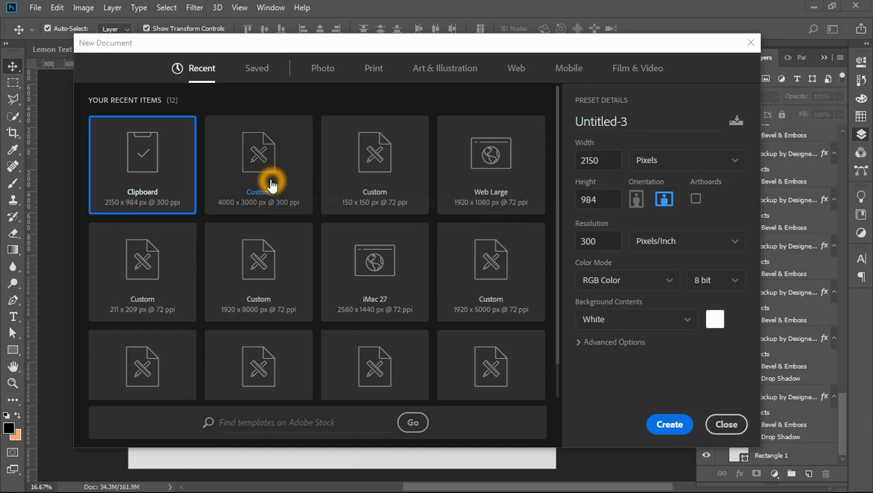
Create a 4000 x 3000 px document at 300 ppi with an artboard and add a 4000 x 3000 px rectangle shape
click(670, 424)
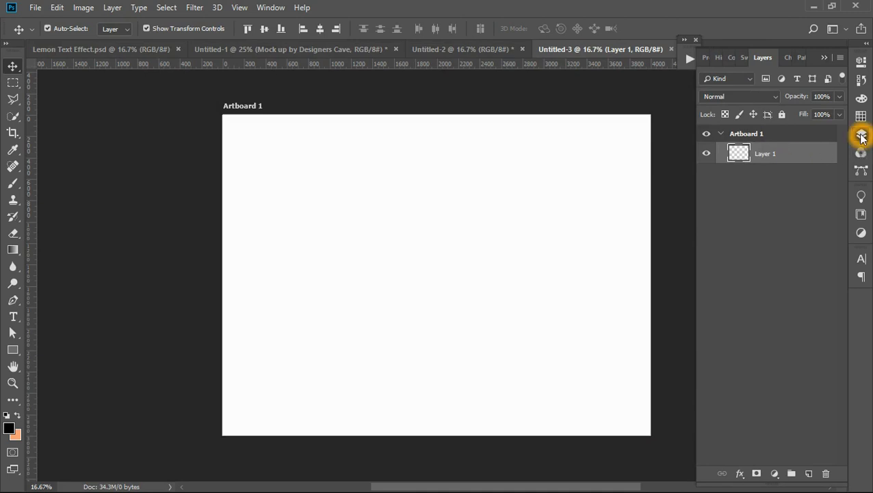
click(12, 349)
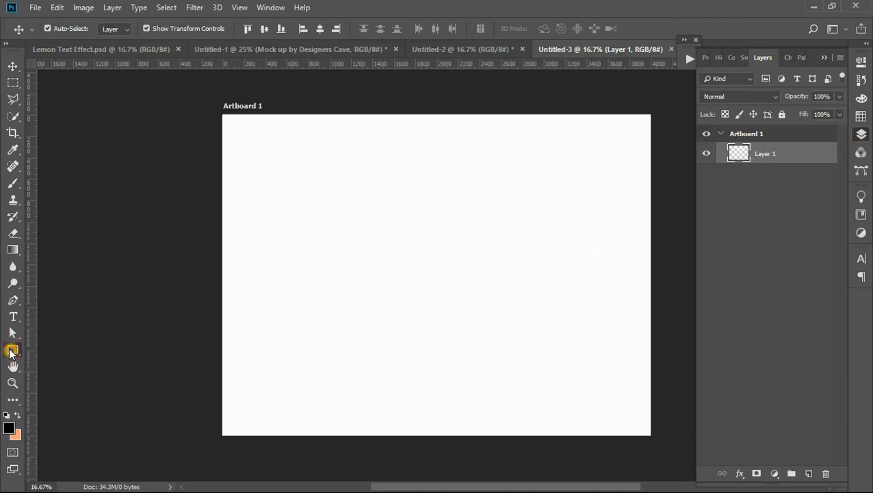
click(281, 267)
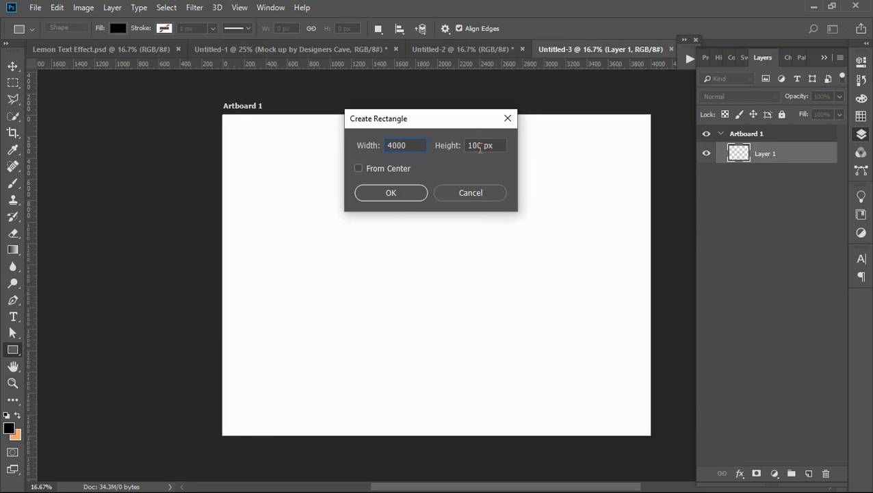
double_click(480, 146)
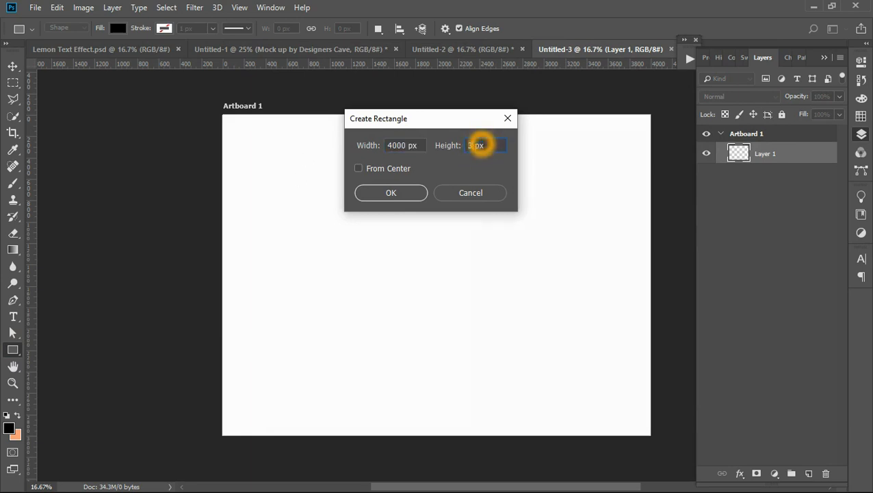
click(387, 195)
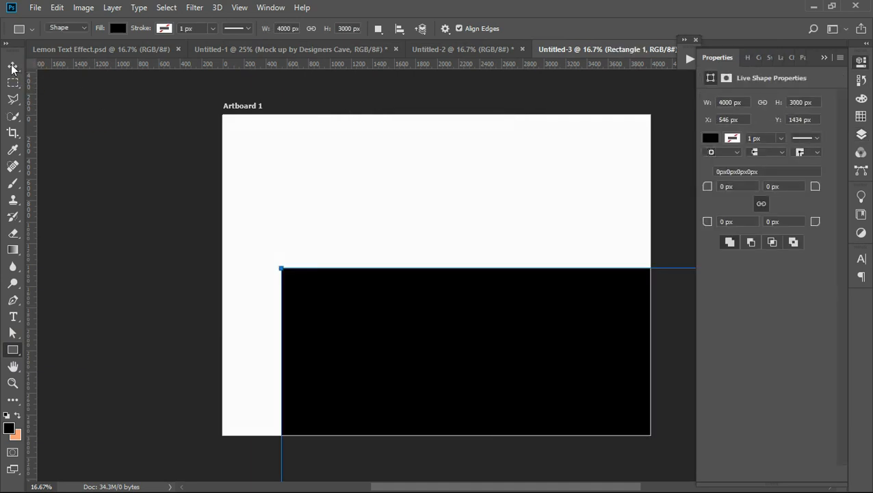
Align the rectangle vertically and horizontally so that it covers the whole artboard
click(12, 67)
click(285, 28)
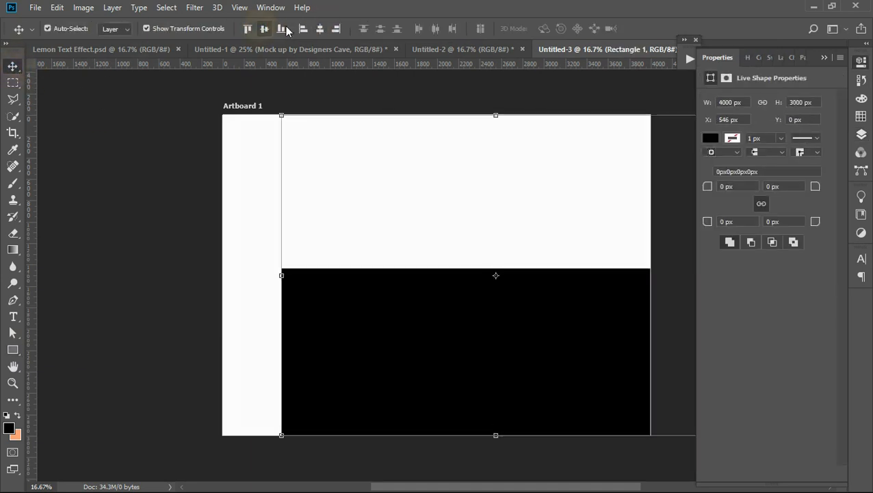
click(317, 29)
Fill the rectangle with the light grey from the recently used colors and deselect it
click(724, 140)
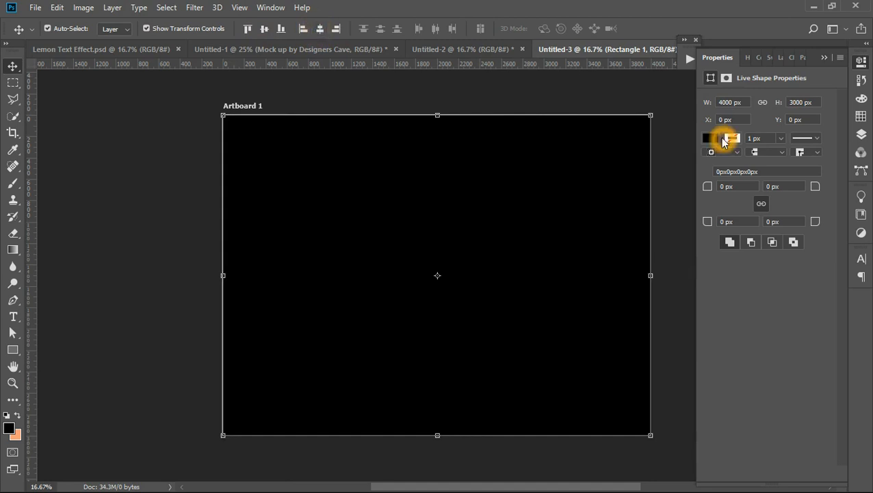
click(711, 205)
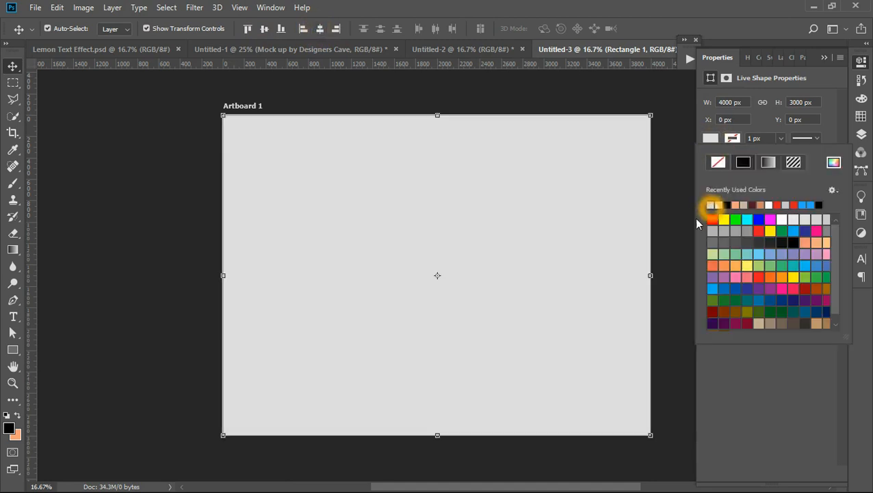
click(13, 66)
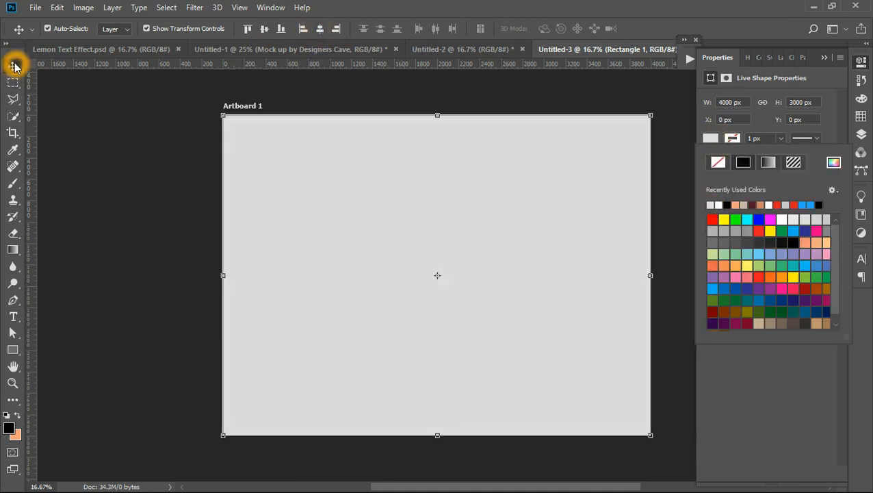
click(195, 148)
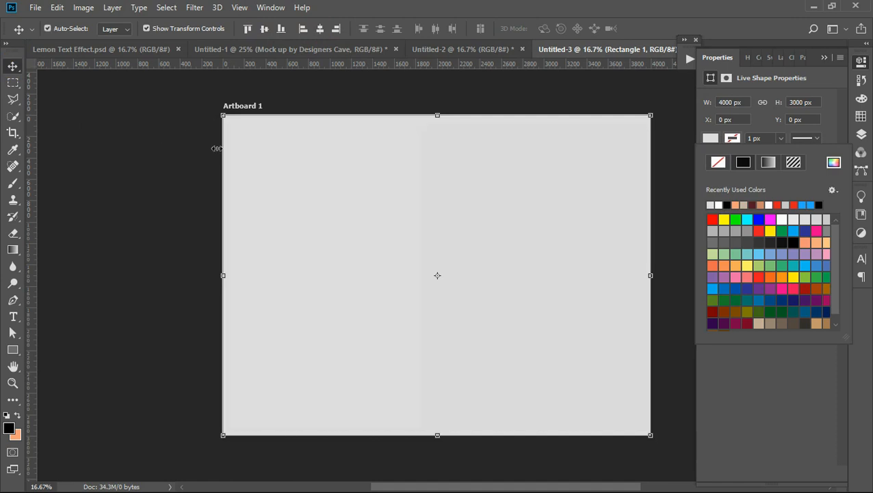
click(179, 150)
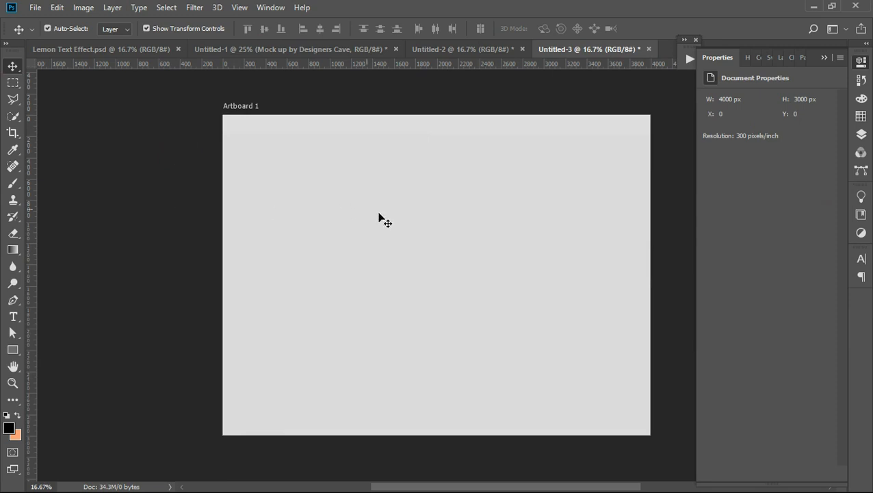
Lock the Rectangle 1 background layer completely and deselect it
click(416, 224)
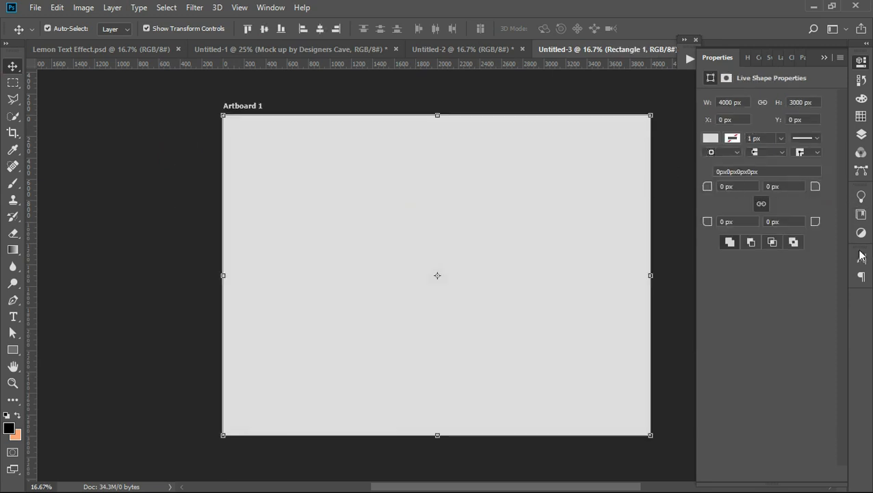
click(862, 135)
click(761, 161)
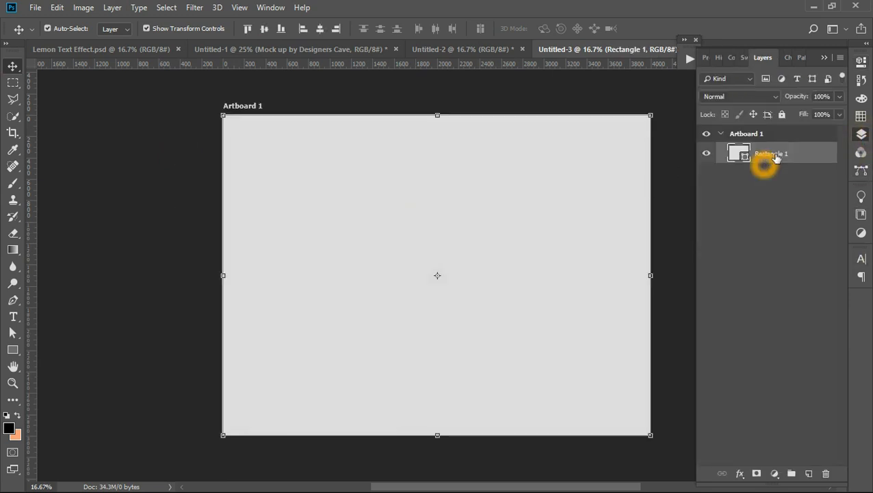
click(785, 116)
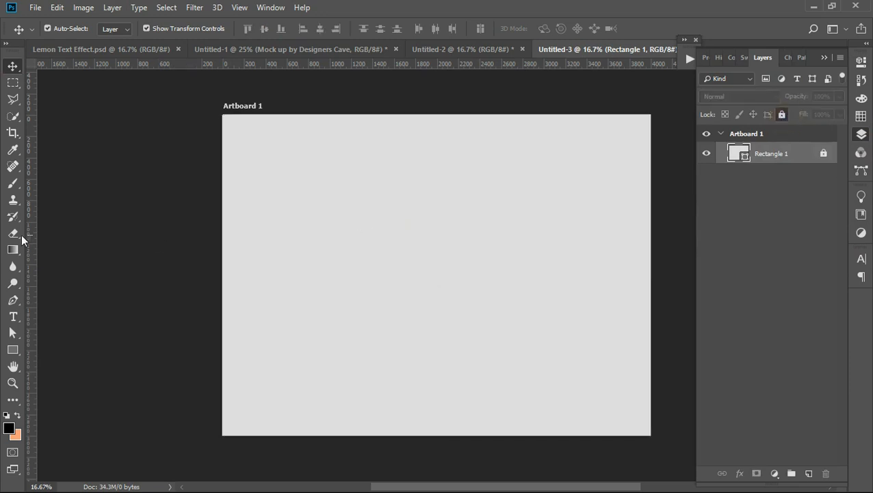
click(169, 169)
Add the text "Mockup by Designers Cave" as point text near the middle of the artboard
click(13, 317)
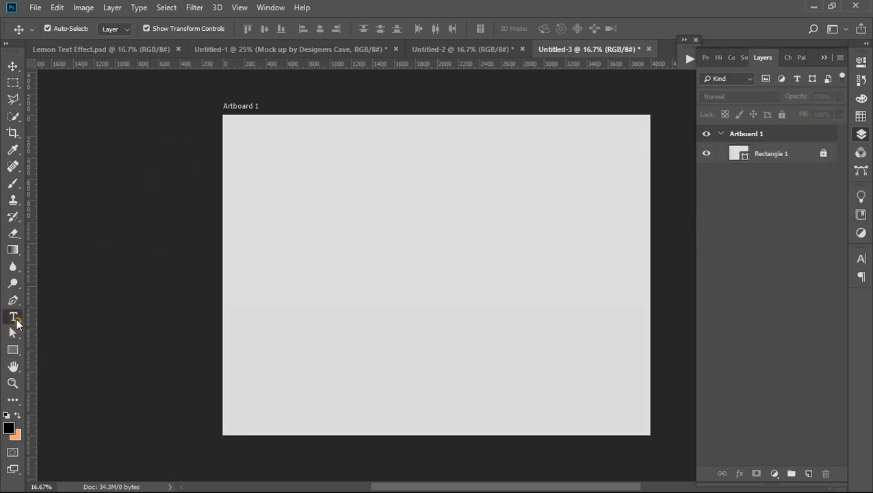
click(429, 286)
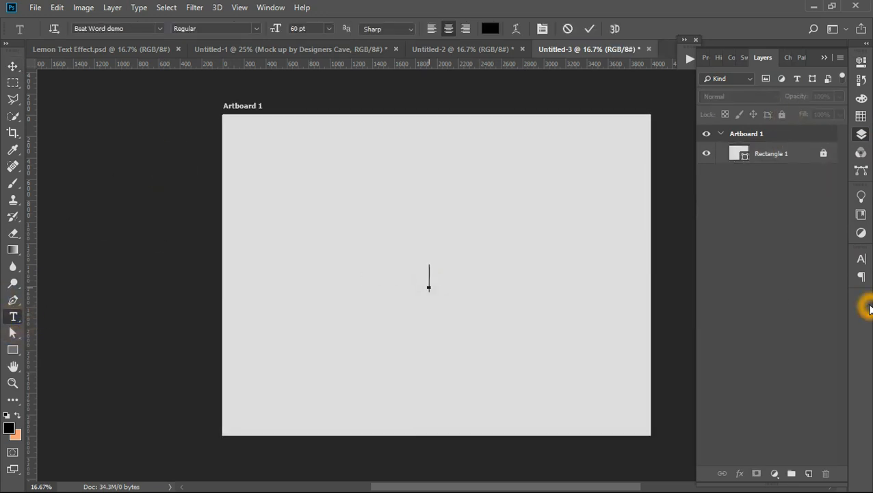
text(Mo)
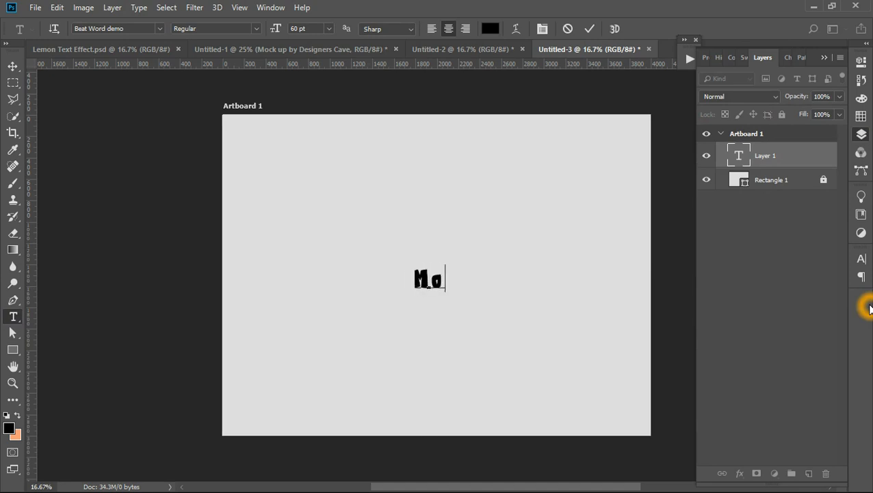
text(ckup B)
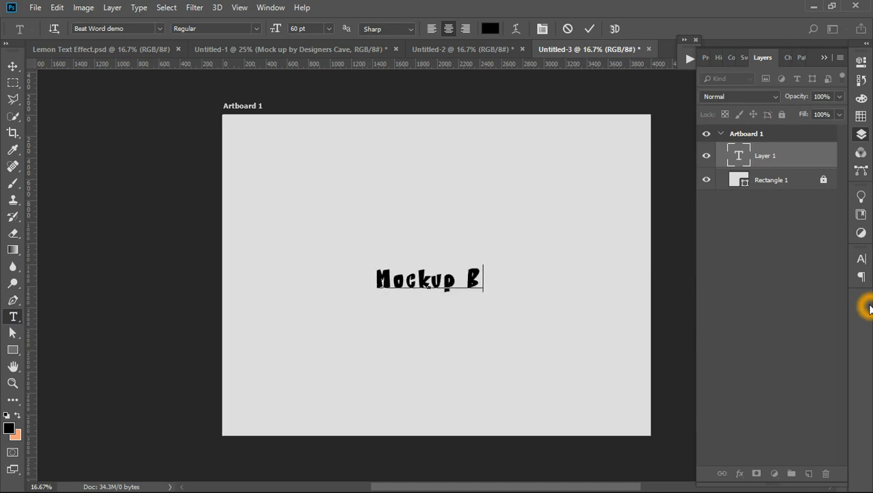
key(BackSpace)
text(by)
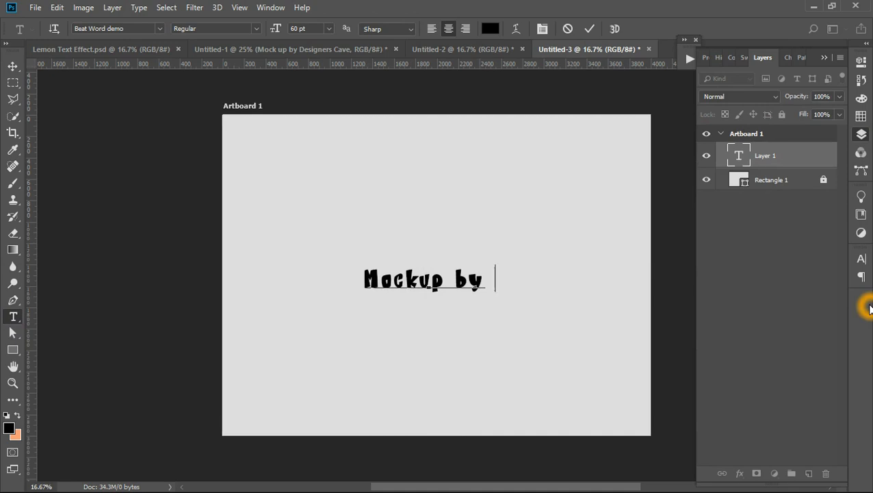
text( Designer)
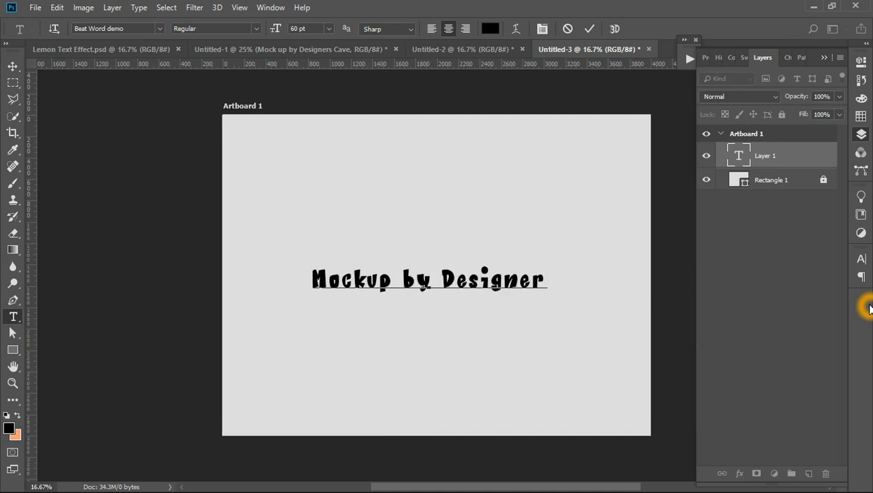
text(s Cave)
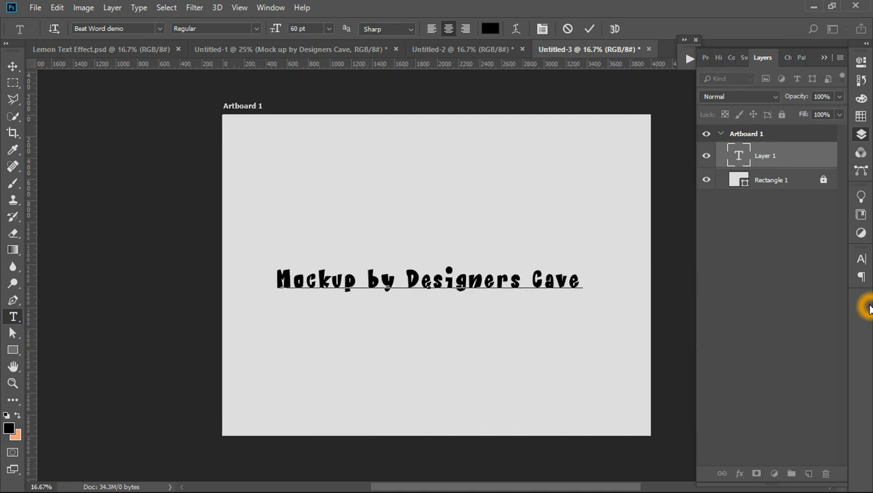
Commit the text and center it horizontally and vertically on the artboard
click(14, 65)
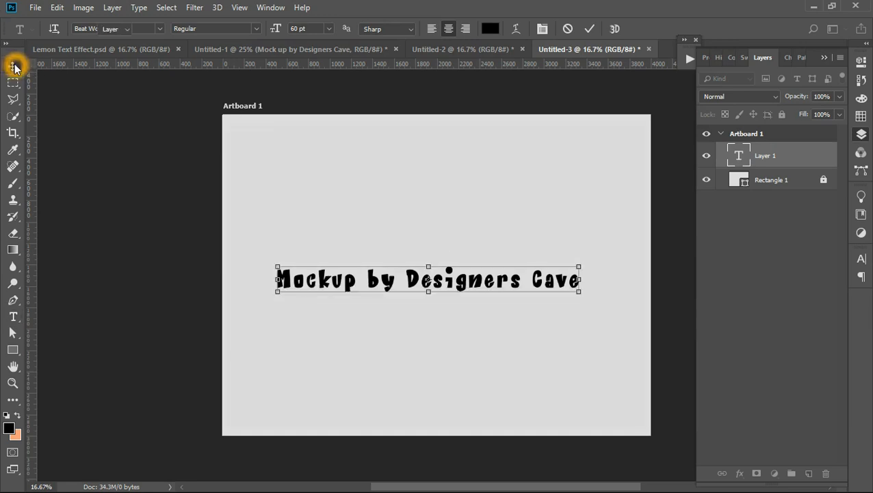
click(320, 28)
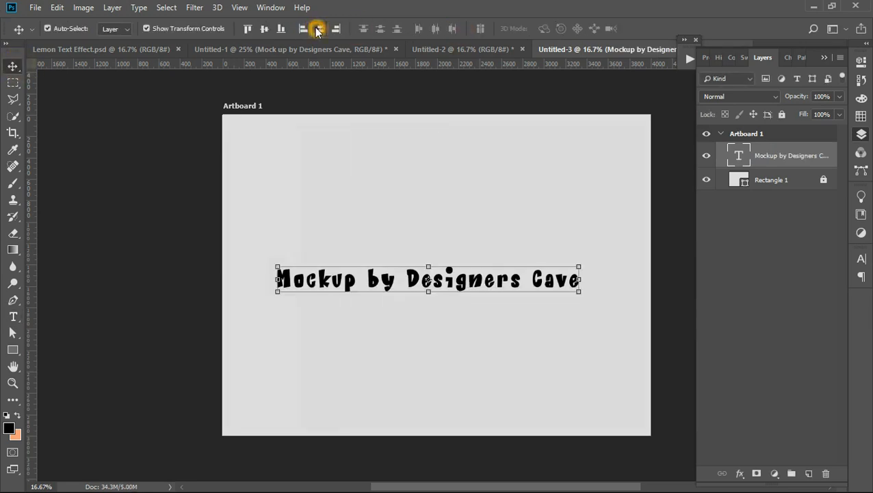
click(265, 28)
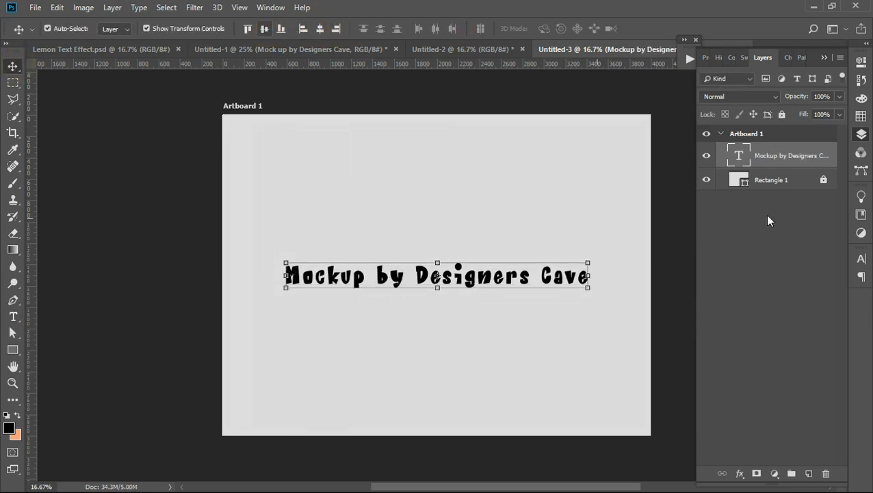
Convert the "Mockup by Designers Cave" text layer to a smart object and open its contents for editing
right_click(753, 161)
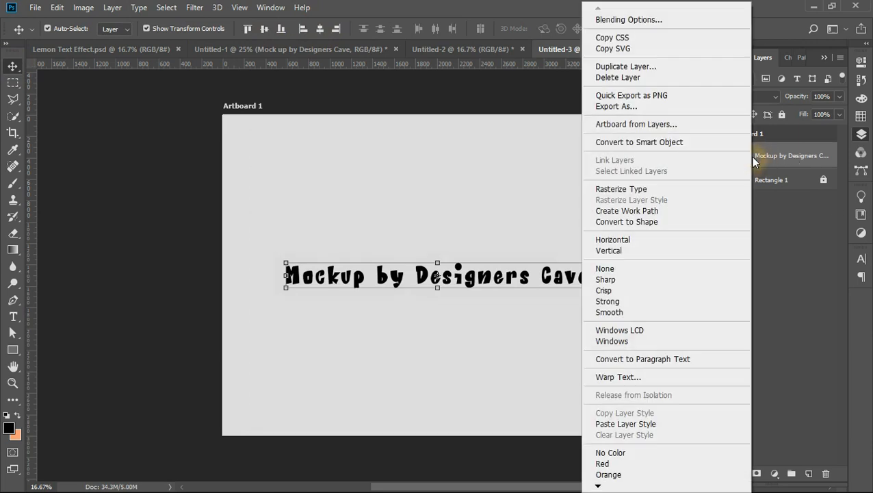
click(650, 143)
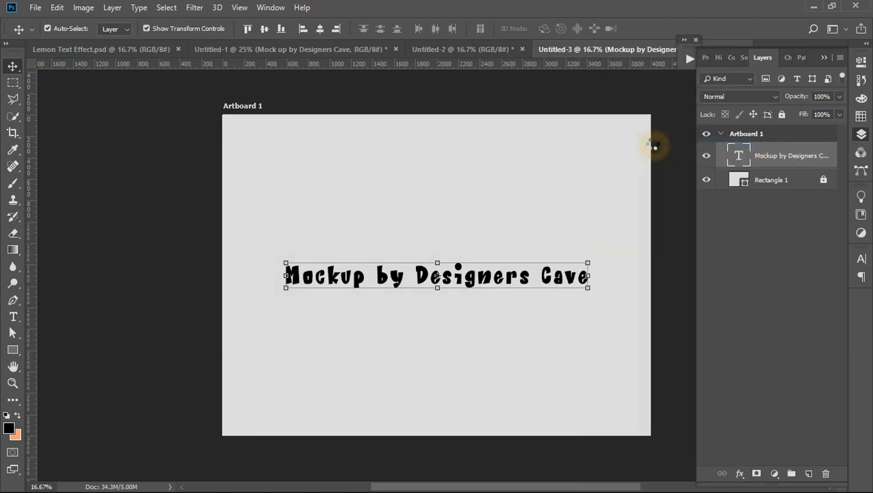
click(744, 165)
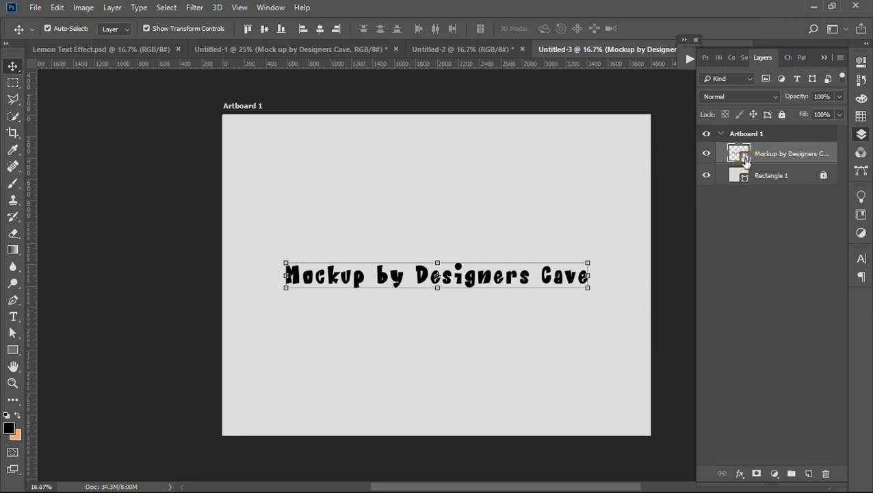
double_click(742, 159)
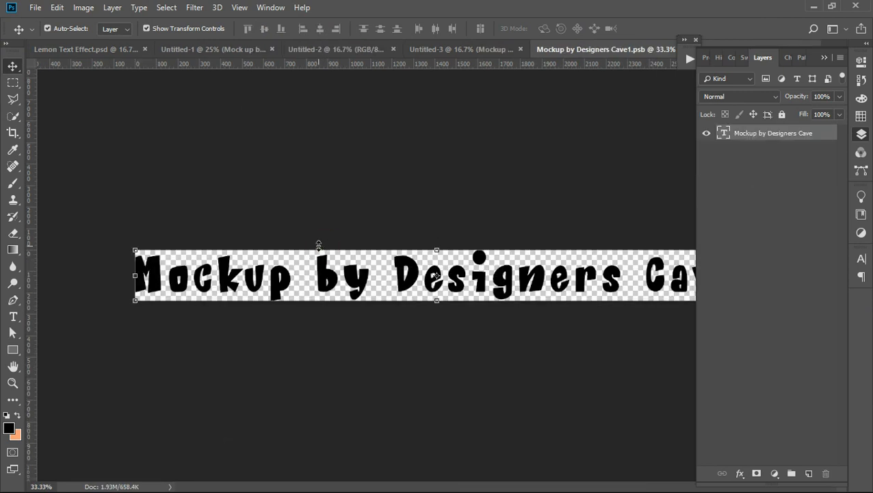
Replace the whole text inside the smart object with "Dot" and commit it
click(13, 316)
click(636, 276)
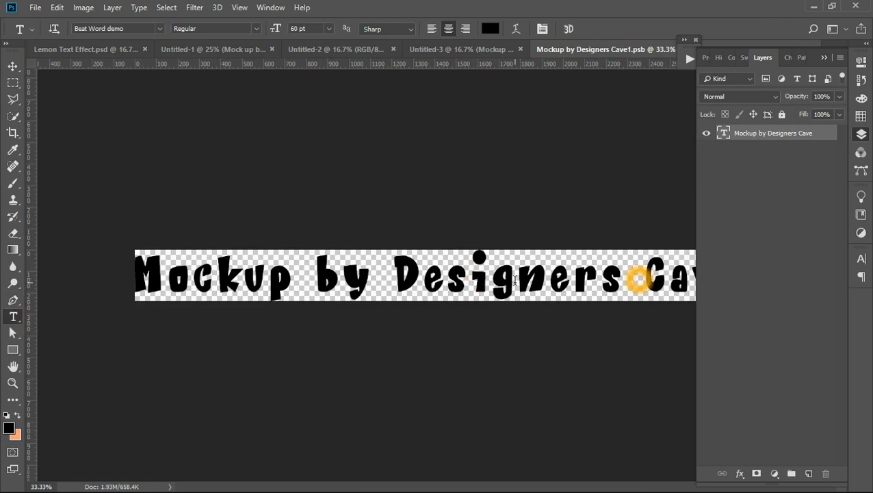
drag(139, 276, 728, 284)
key(BackSpace)
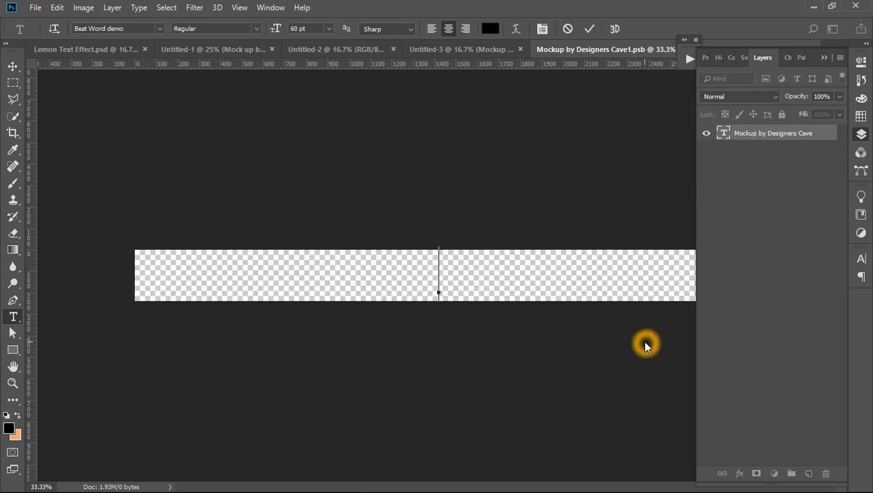
text(Dot)
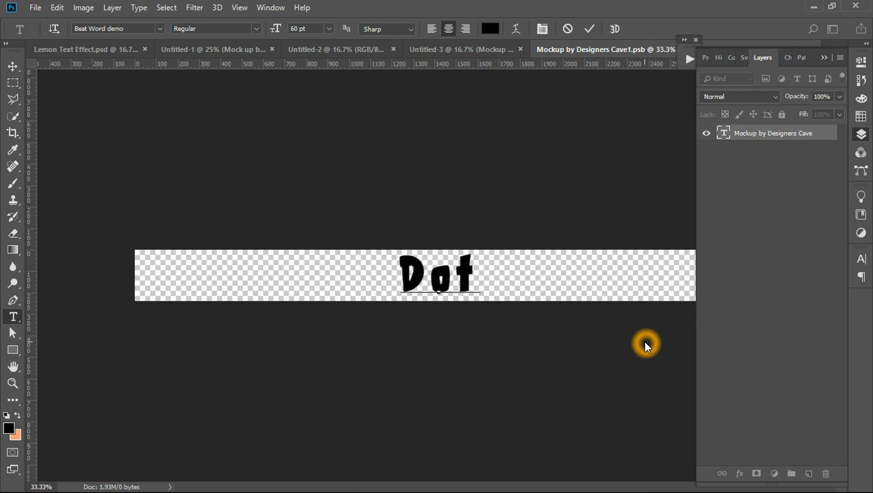
click(9, 64)
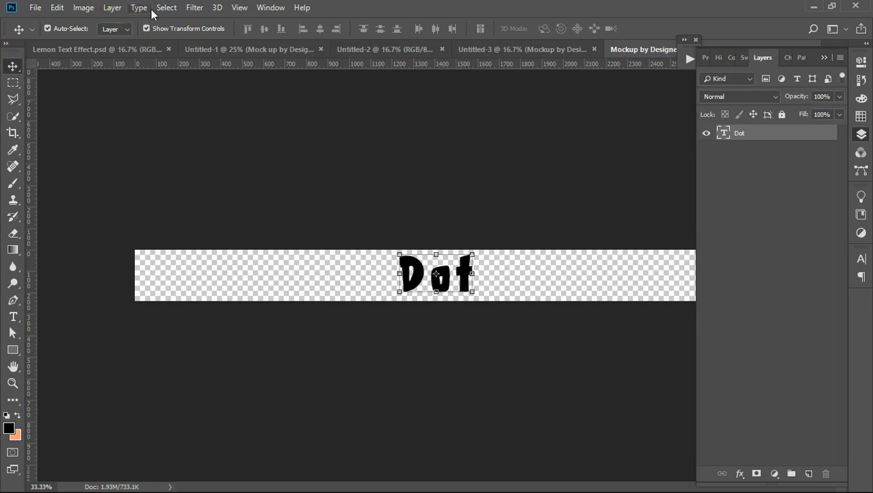
Set the canvas size of the smart object's document to 4000 x 3000 pixels, keeping the centre anchor
click(83, 8)
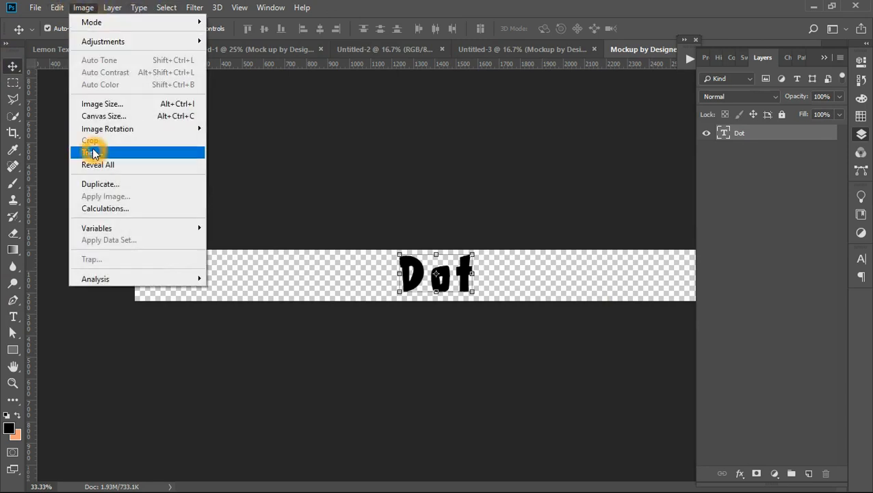
click(104, 117)
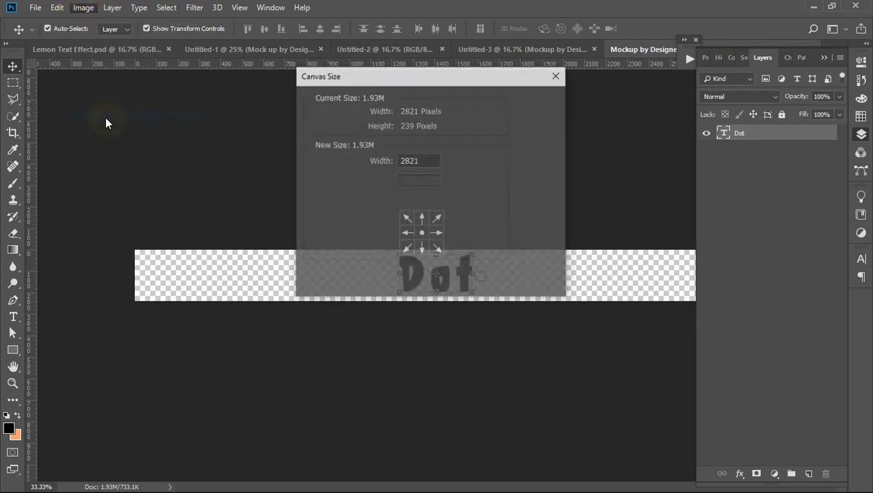
double_click(418, 161)
text(4000)
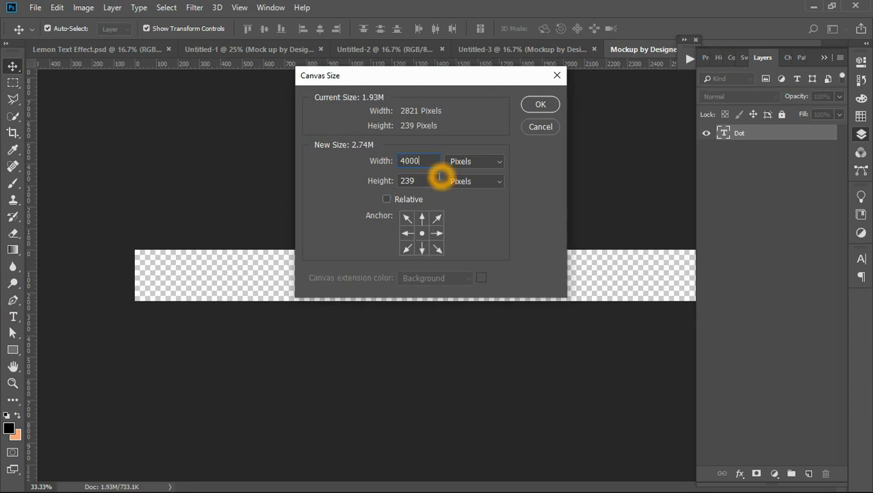
double_click(438, 179)
text(3000)
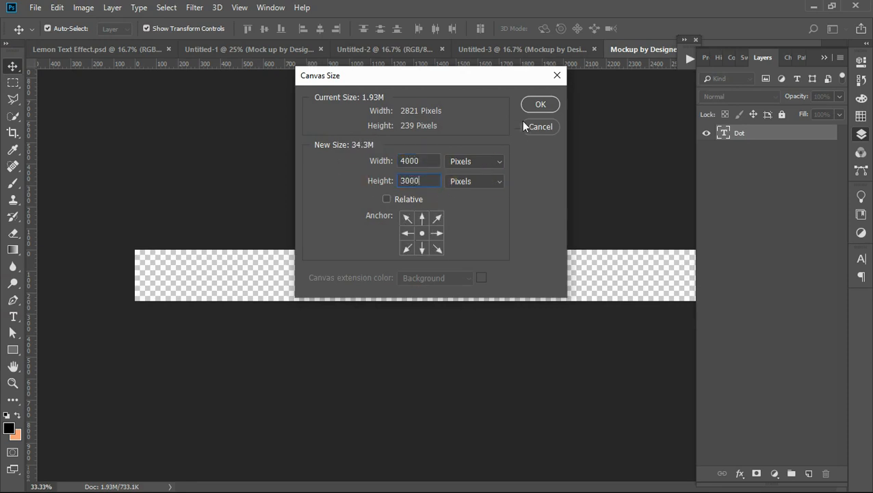
click(539, 106)
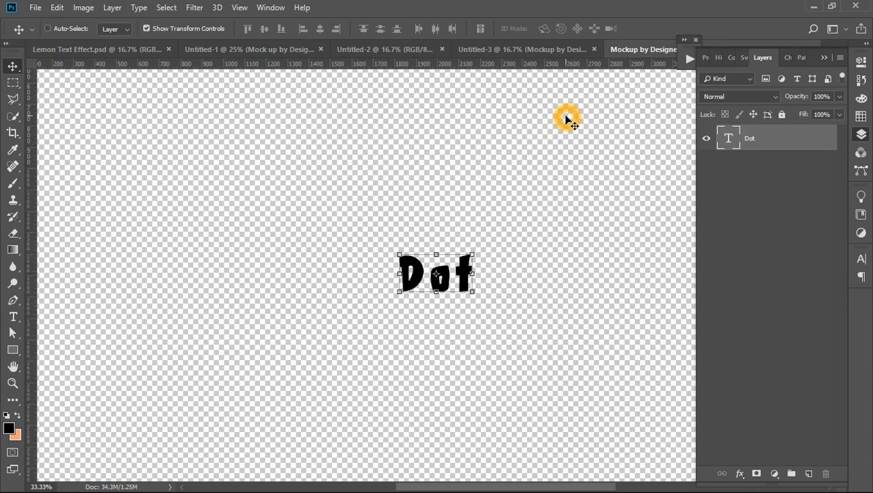
Scale the "Dot" text proportionally to about 556% around the middle of the canvas, and save and close the smart object's contents
scroll(565, 119, down, 3)
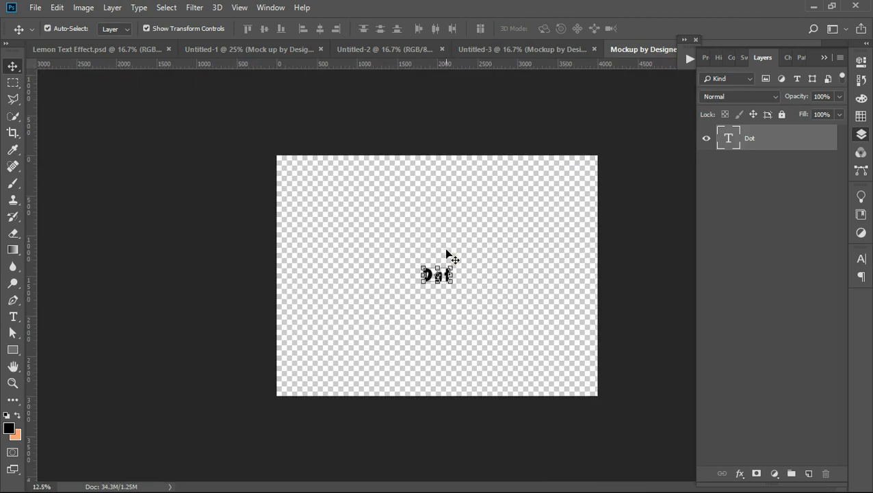
drag(451, 265, 511, 223)
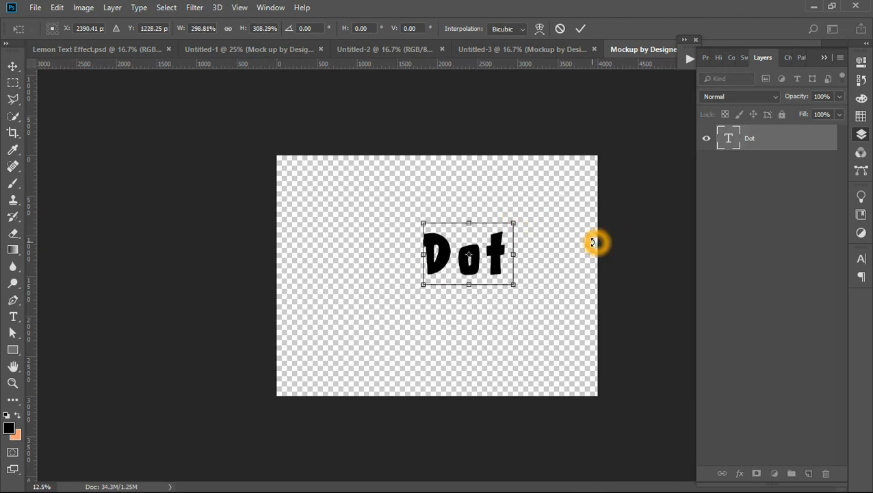
key(ctrl+z)
drag(453, 266, 535, 241)
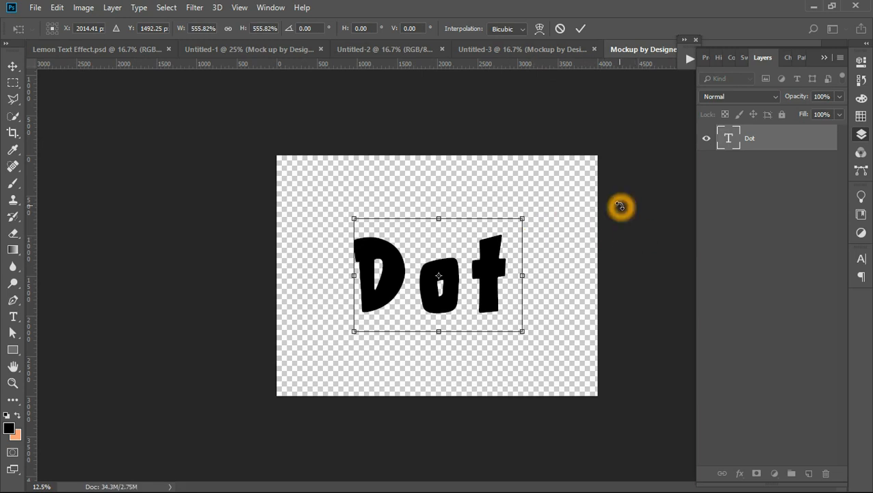
key(Return)
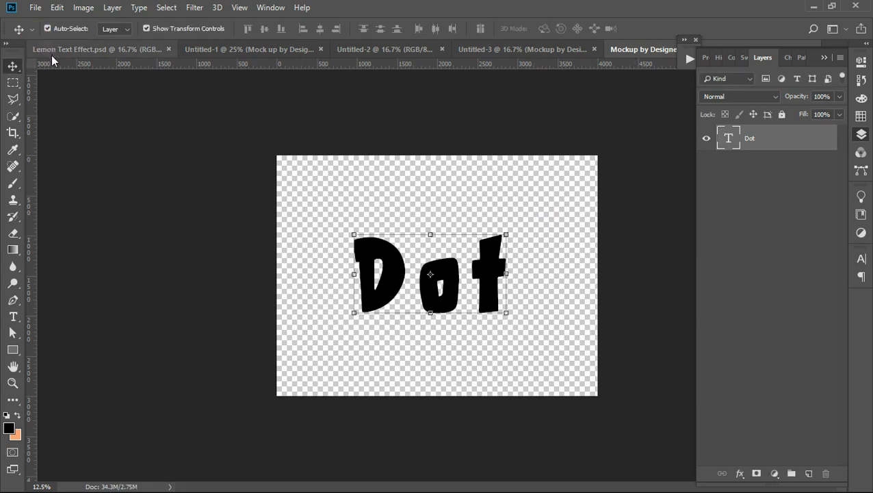
key(ctrl+s)
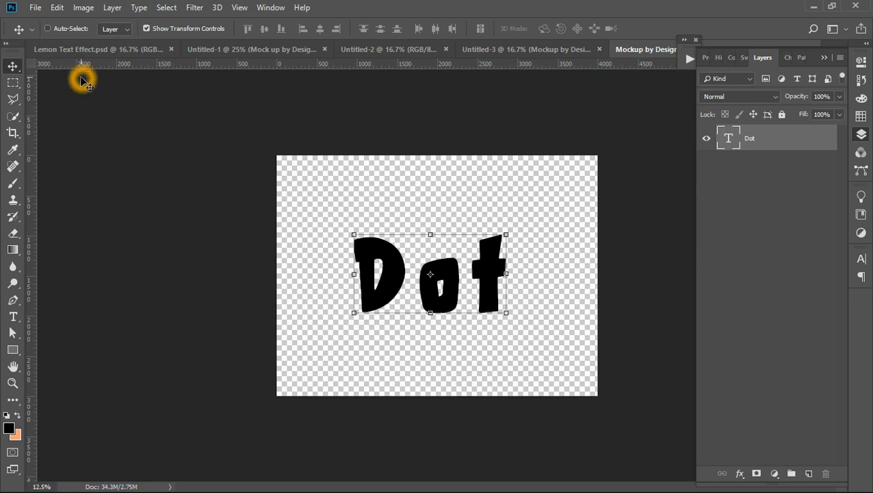
key(ctrl+w)
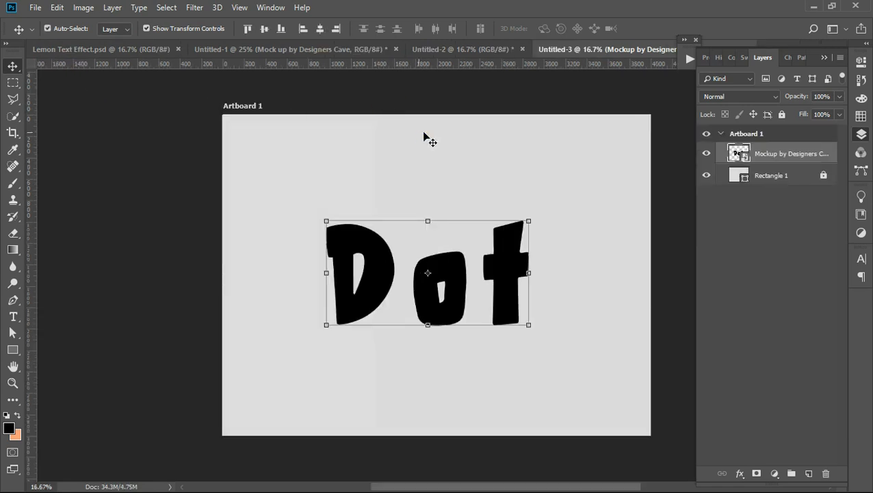
With the text smart object selected, create a new action set named "Text Effect"
click(759, 156)
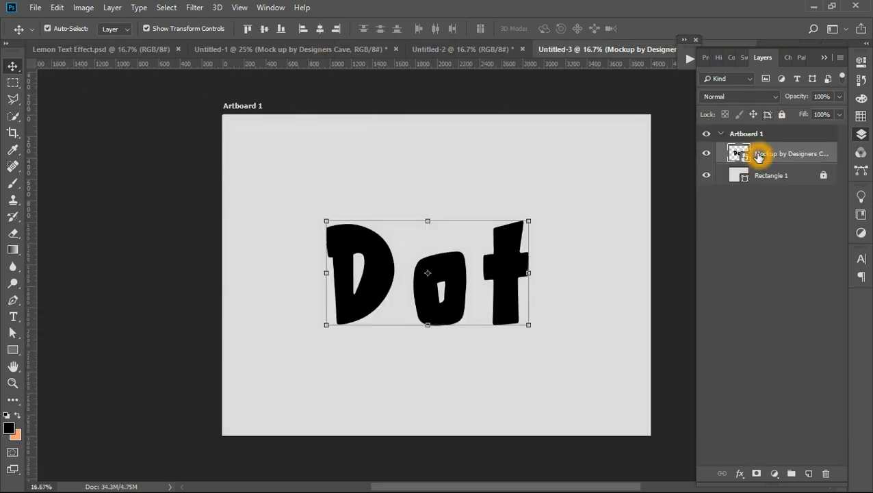
click(690, 59)
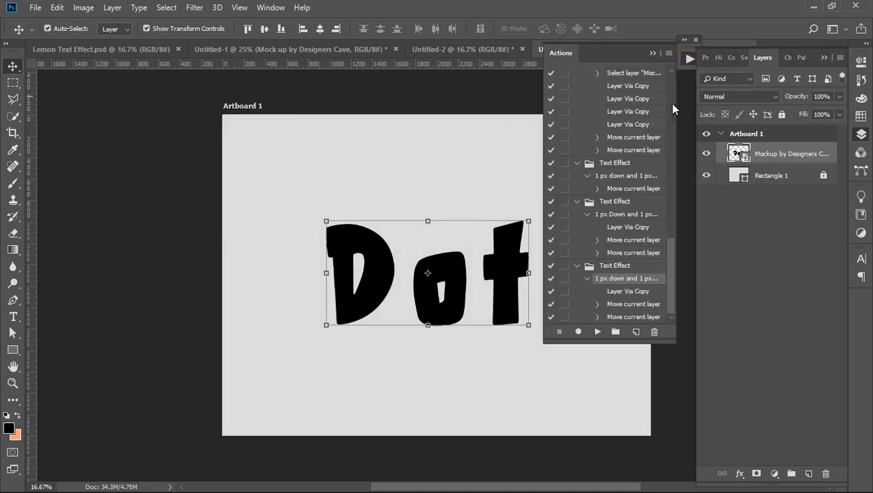
click(615, 332)
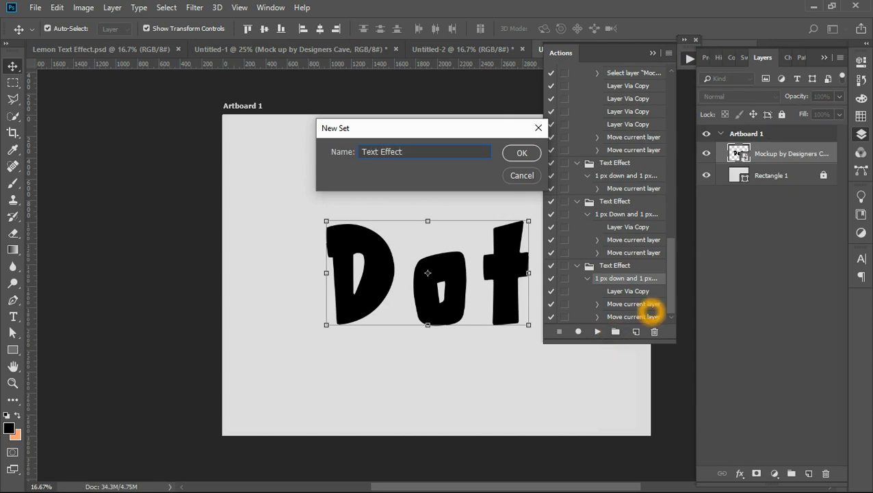
key(Return)
Start recording a new action named "1 px down and 1 px right" in the "Text Effect" set
click(636, 332)
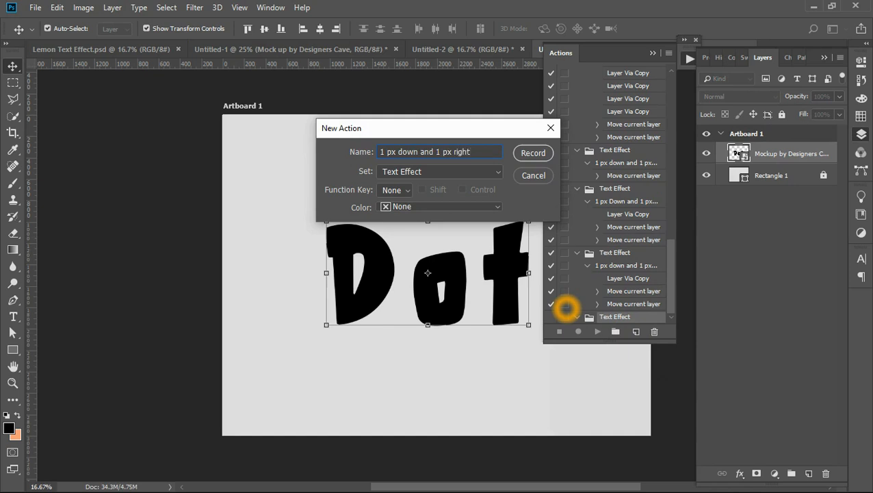
click(532, 157)
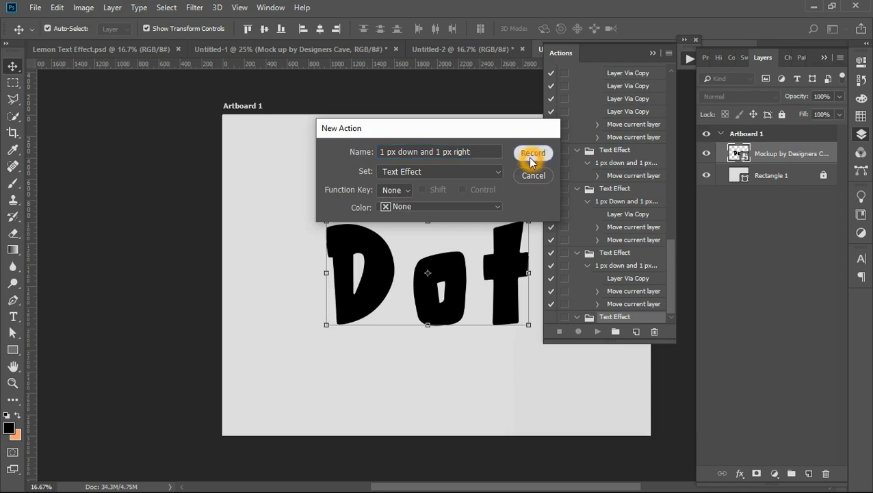
click(532, 160)
Duplicate the text smart object layer and place the copy directly beneath the original, above Rectangle 1
click(794, 164)
key(ctrl)
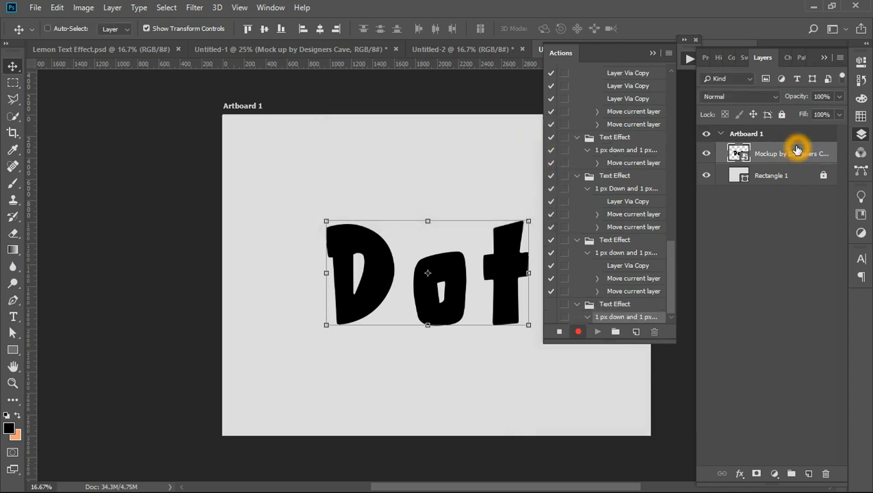
key(ctrl+j)
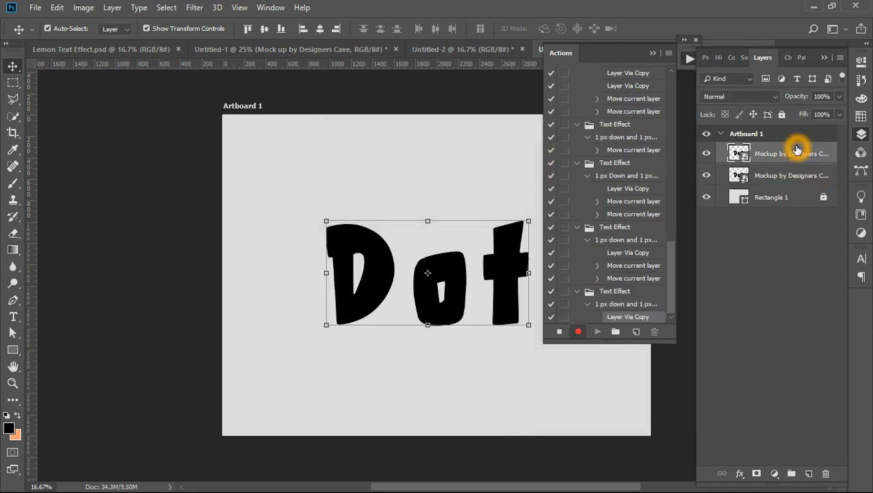
drag(794, 154, 797, 187)
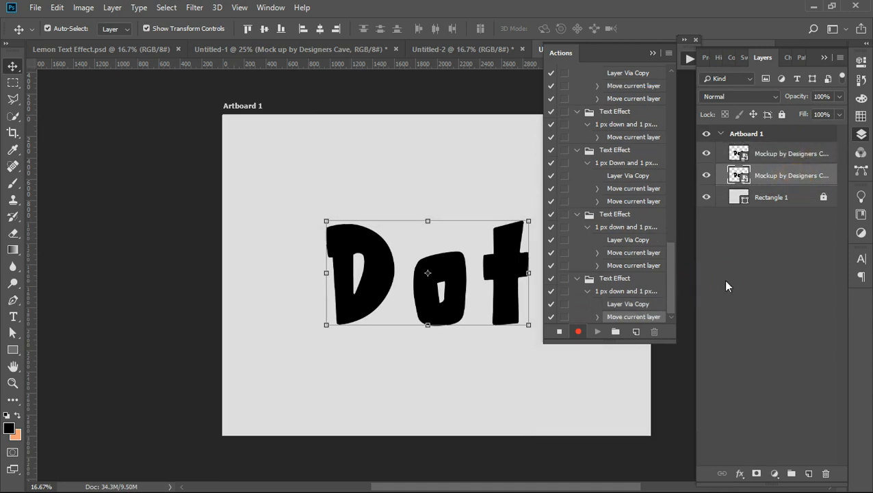
Nudge the lower copy of the text smart object 1 px down and 1 px right
click(381, 307)
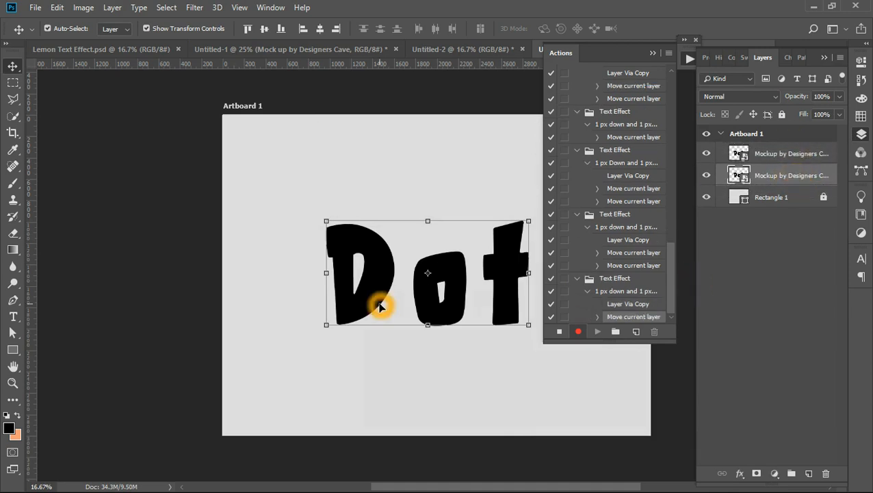
drag(381, 304, 205, 267)
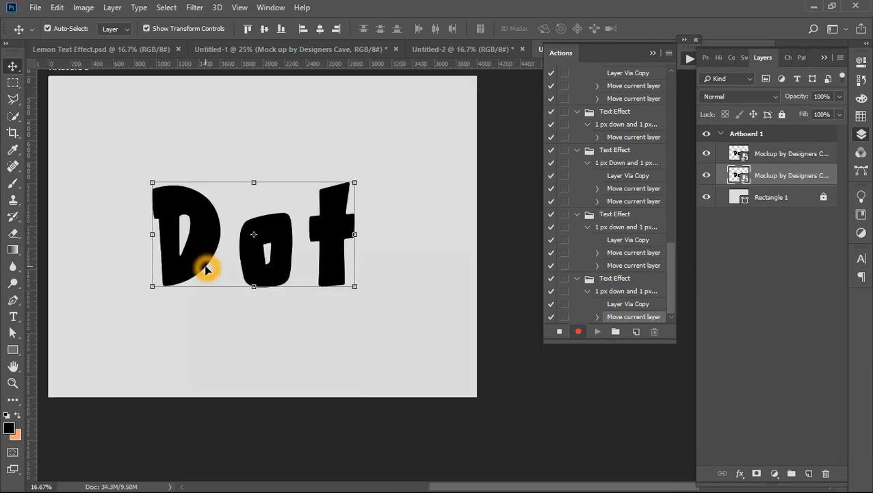
scroll(204, 264, up, 4)
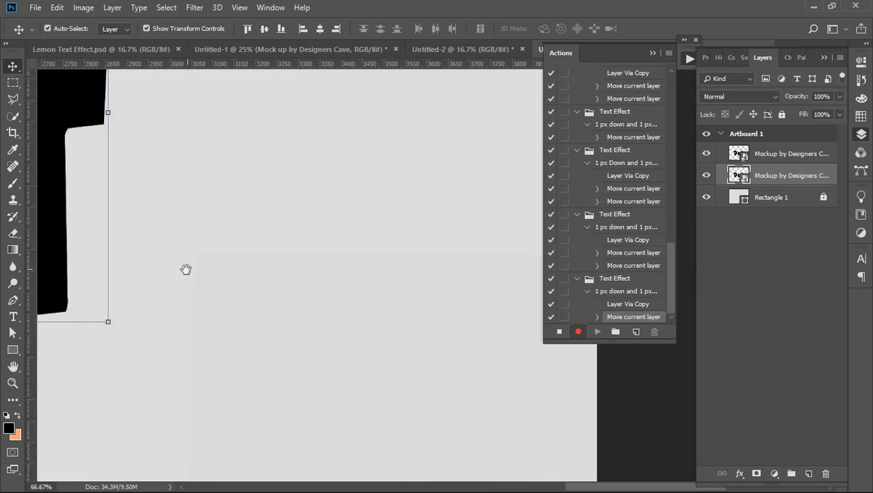
drag(185, 270, 391, 308)
scroll(391, 313, up, 6)
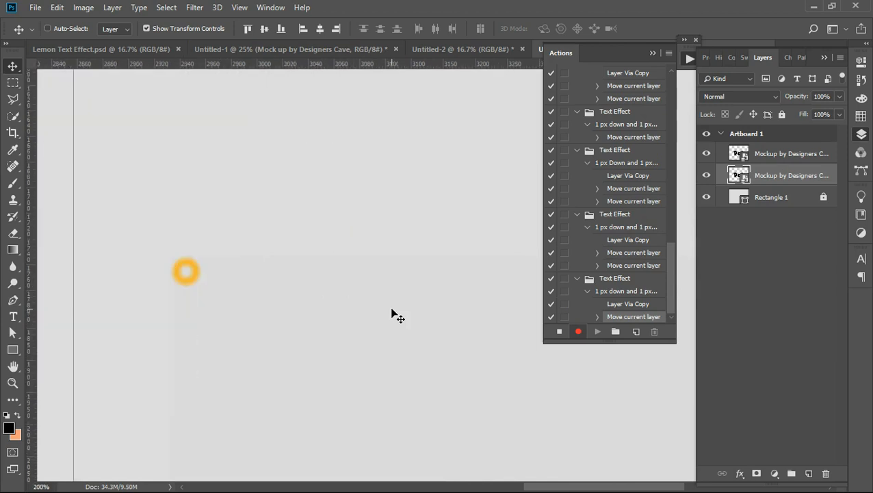
drag(337, 350, 366, 232)
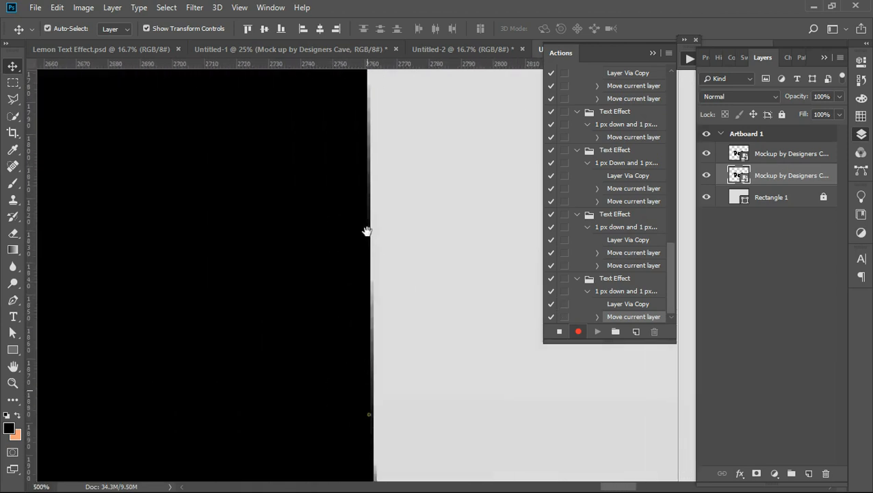
drag(390, 391, 376, 425)
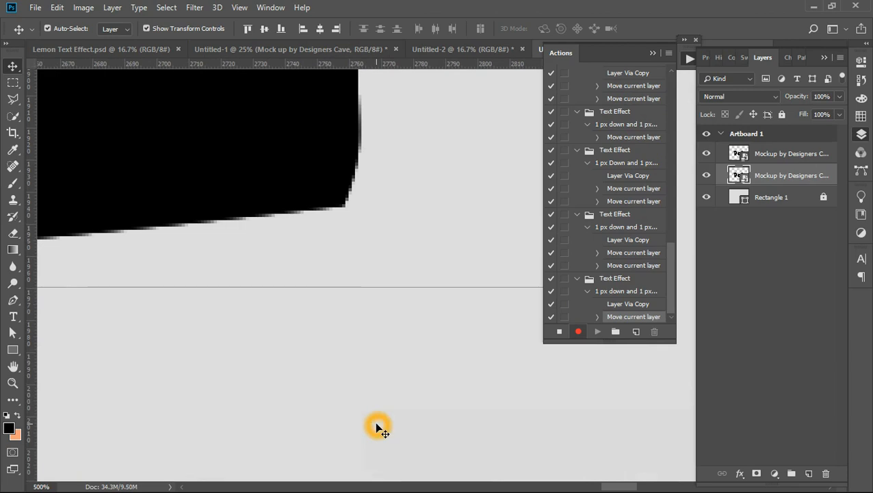
key(Down)
key(Right)
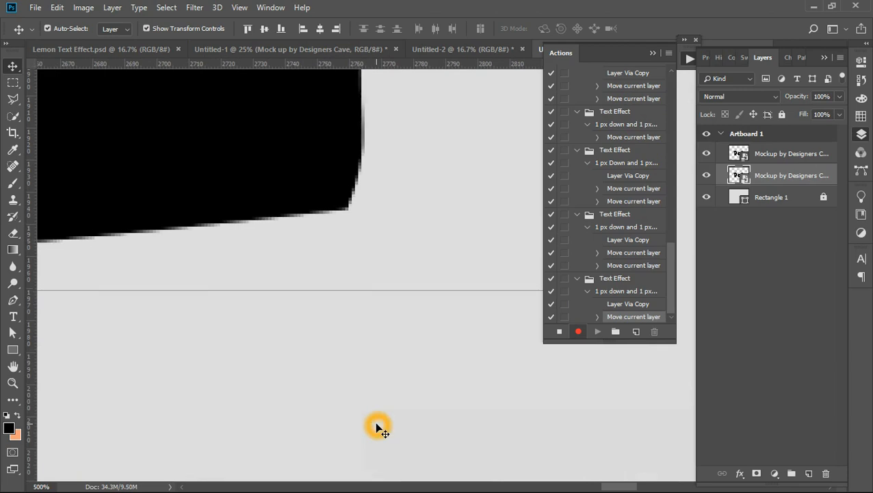
Stop recording the "1 px down and 1 px right" action with the whole text in view
key(ctrl+minus)
key(ctrl+minus)
key(ctrl+minus)
key(ctrl+minus)
key(ctrl+minus)
key(ctrl+minus)
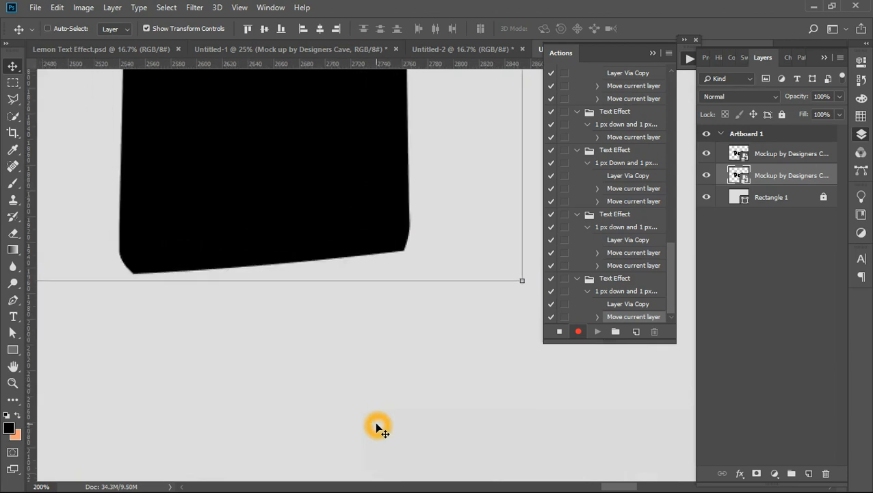
key(ctrl+minus)
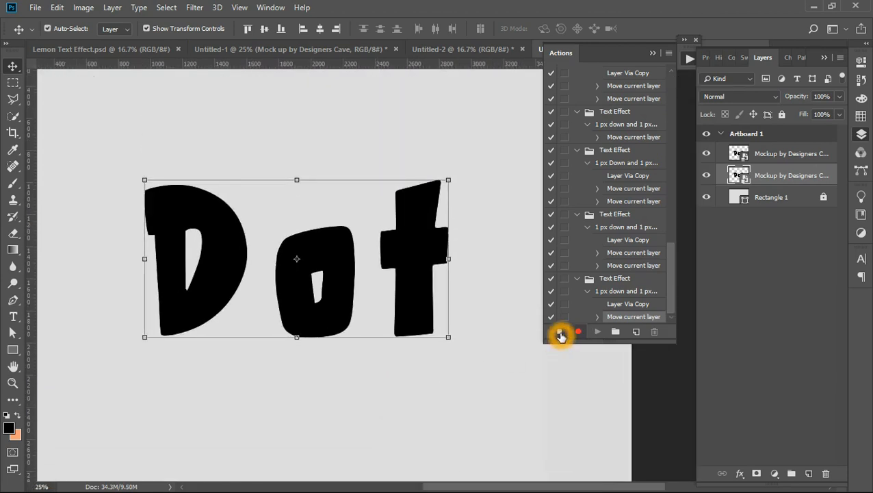
click(559, 332)
Play the recorded "1 px down and 1 px right" action repeatedly to stack offset copies beneath the text, and collapse the actions list
click(595, 332)
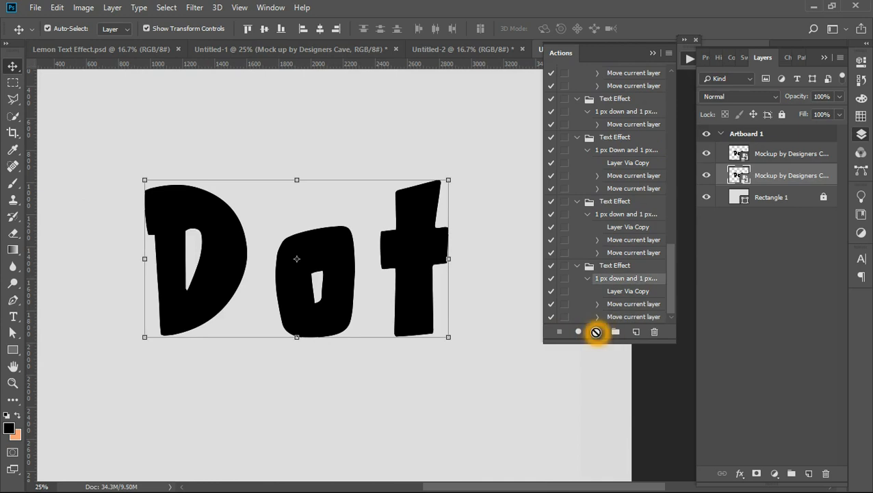
click(596, 332)
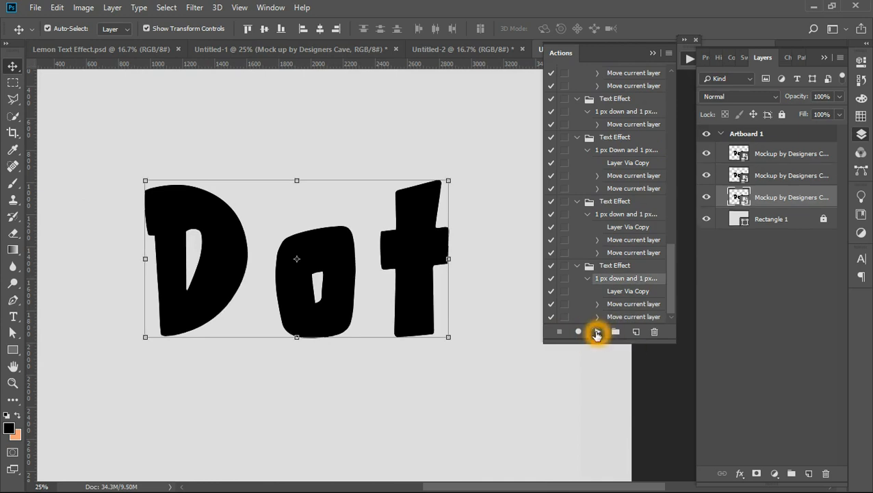
click(596, 333)
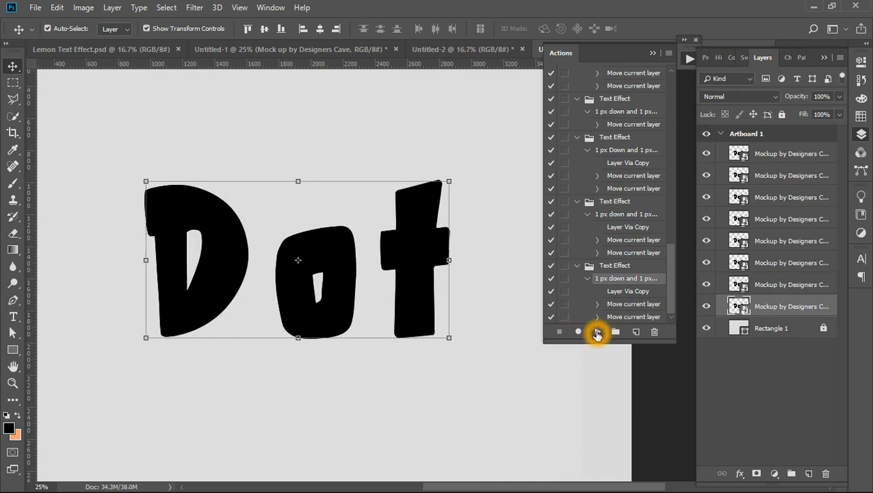
click(597, 333)
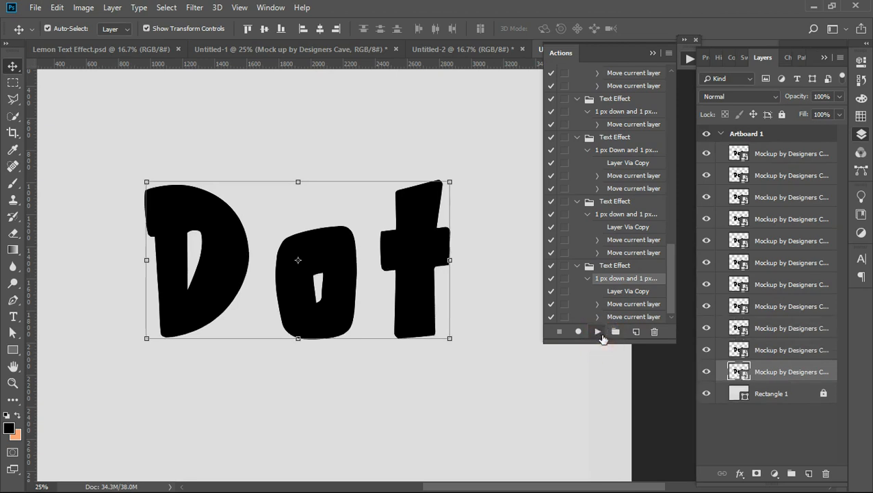
click(600, 332)
click(600, 332)
click(600, 333)
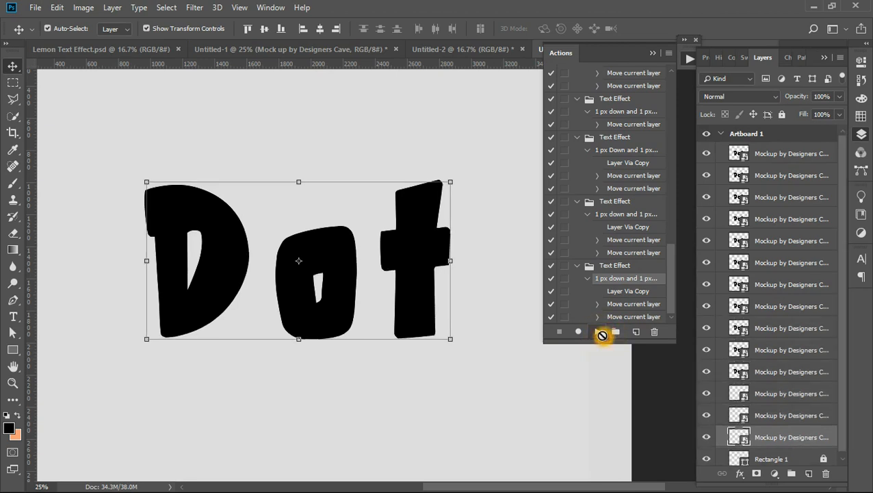
click(600, 332)
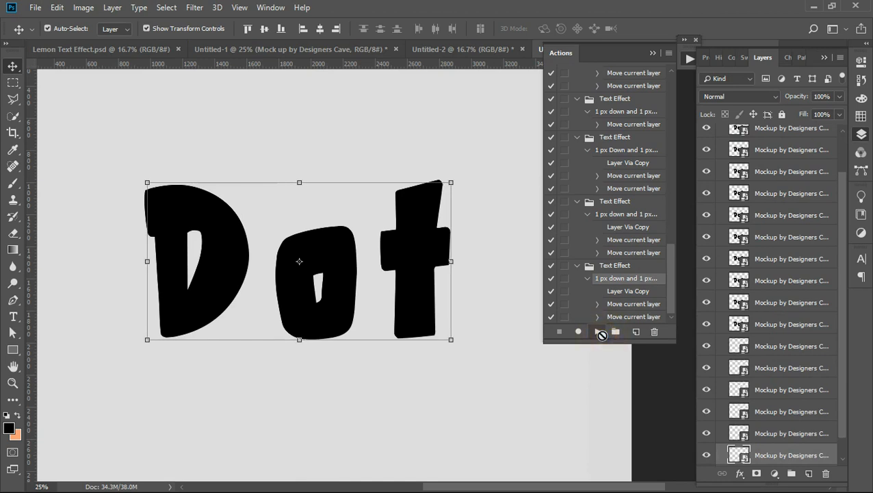
click(600, 333)
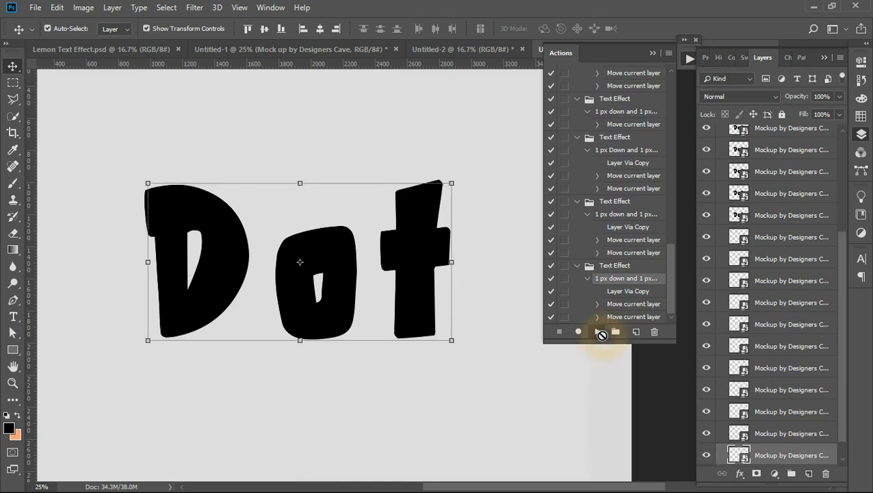
click(600, 333)
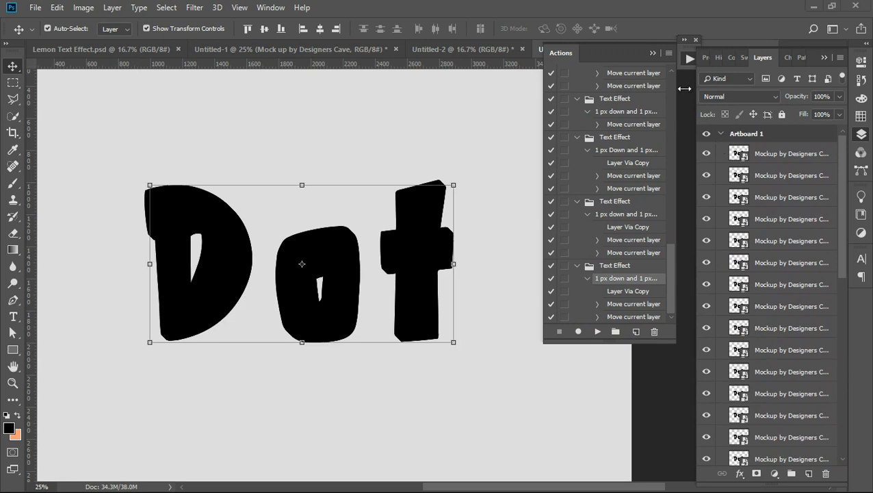
click(688, 60)
Open the layer style settings of the topmost text smart object and turn on a white Color Overlay
click(780, 157)
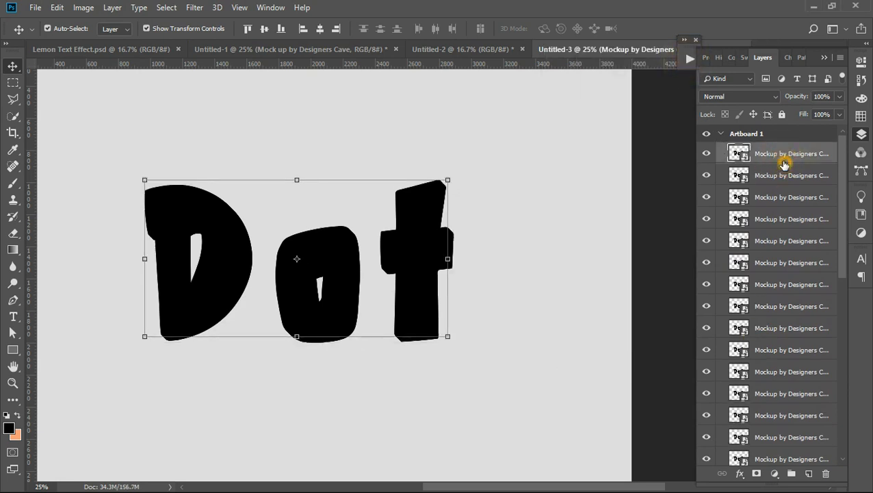
click(571, 265)
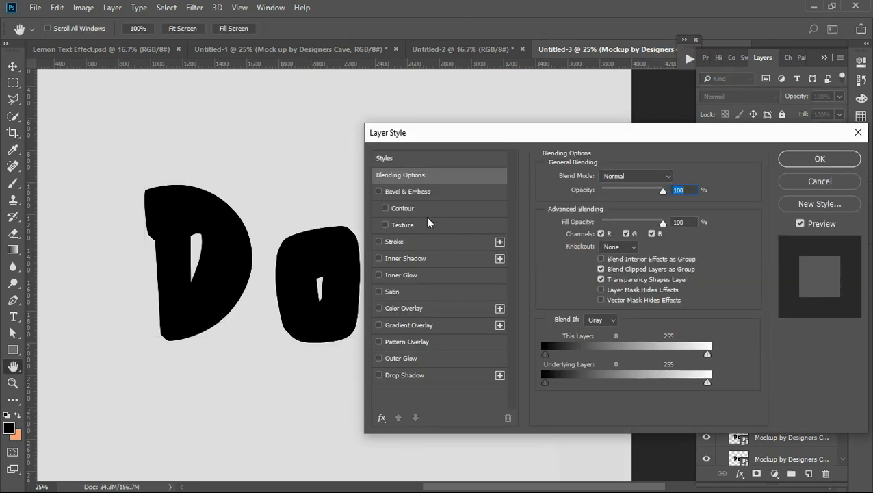
click(378, 308)
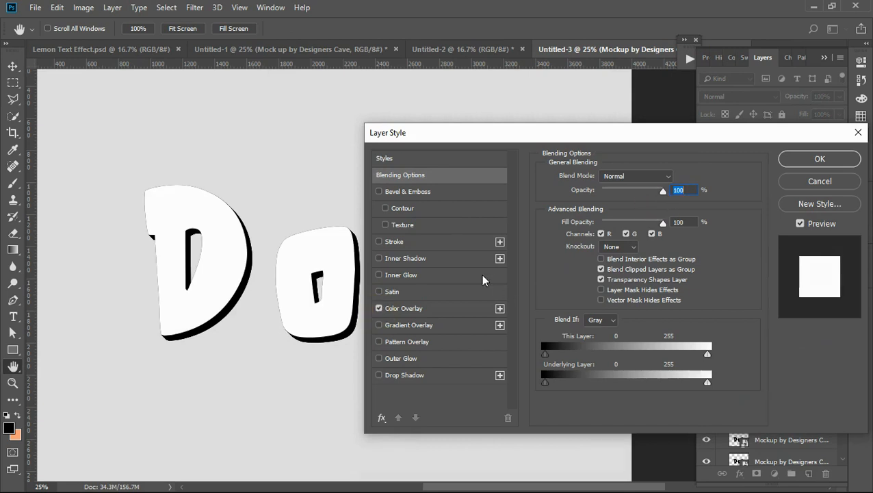
click(403, 175)
click(403, 178)
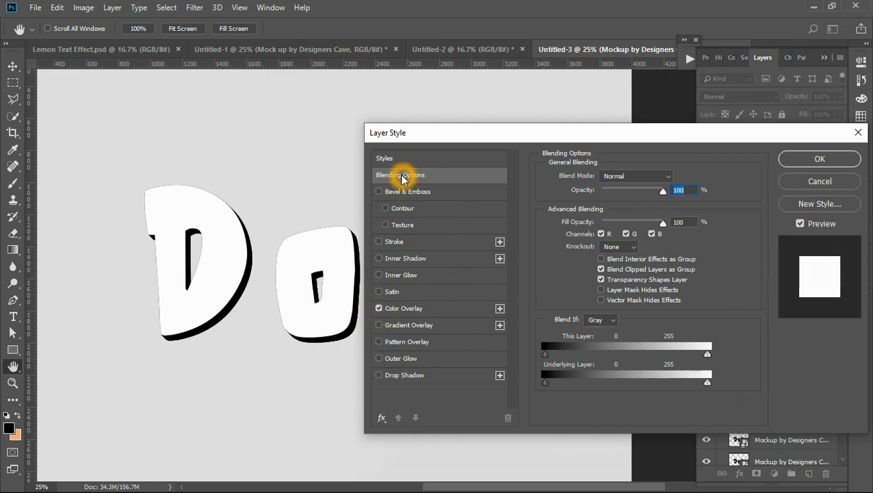
Add a smooth Inner Bevel to the topmost text layer with depth 511%, size 35 px and soften 16 px
click(402, 193)
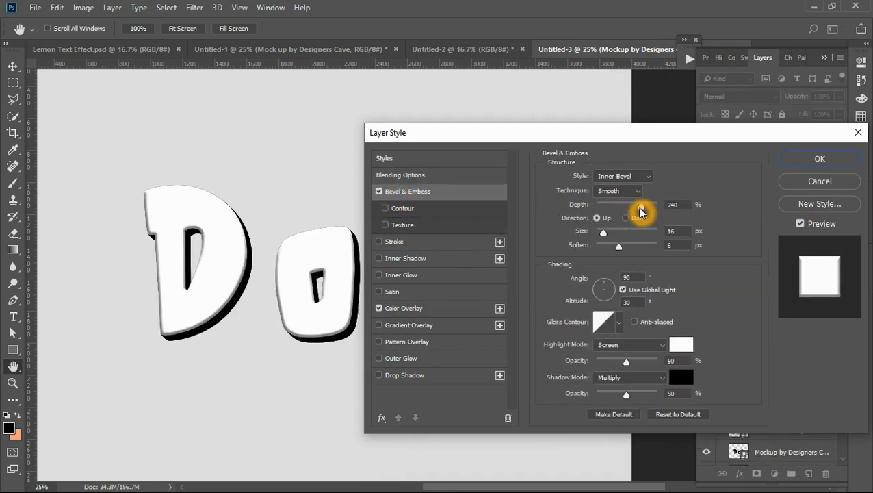
drag(642, 212, 617, 209)
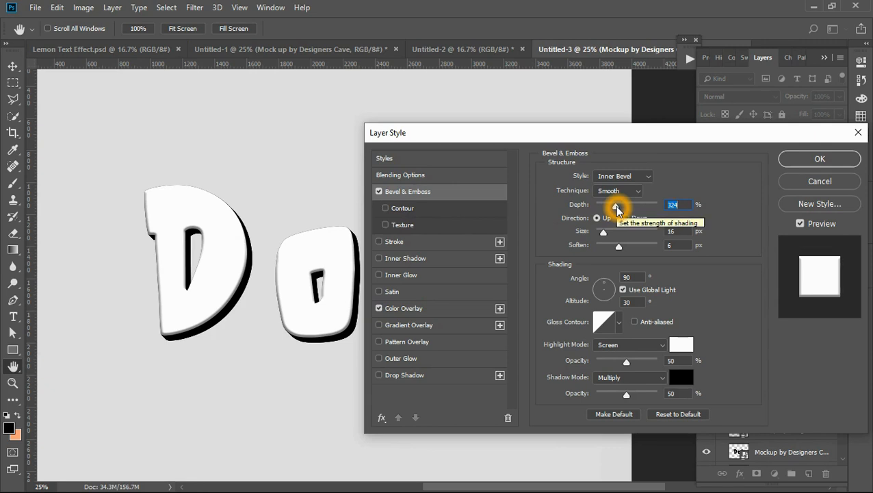
key(ctrl+plus)
key(ctrl+plus)
key(ctrl+plus)
key(ctrl+plus)
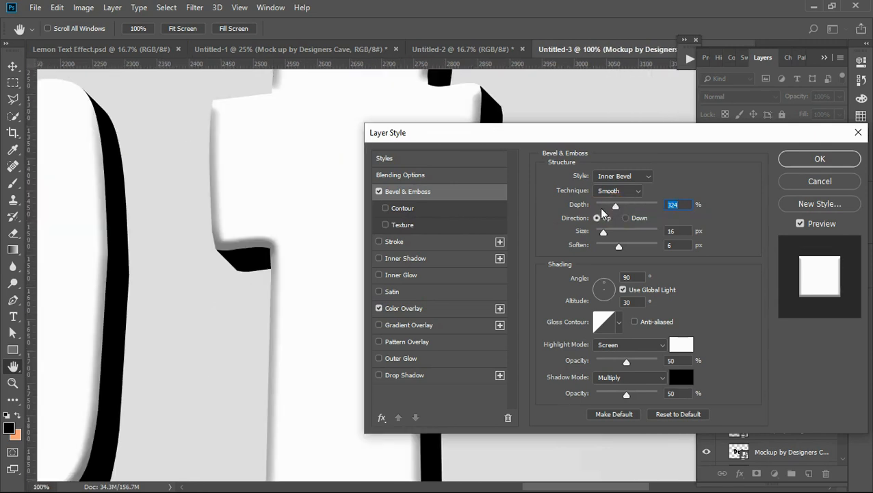
mouse_move(616, 209)
mouse_down()
mouse_move(659, 208)
mouse_move(606, 209)
mouse_move(627, 207)
mouse_up()
drag(606, 235, 657, 249)
key(ctrl+minus)
key(ctrl+minus)
key(ctrl+minus)
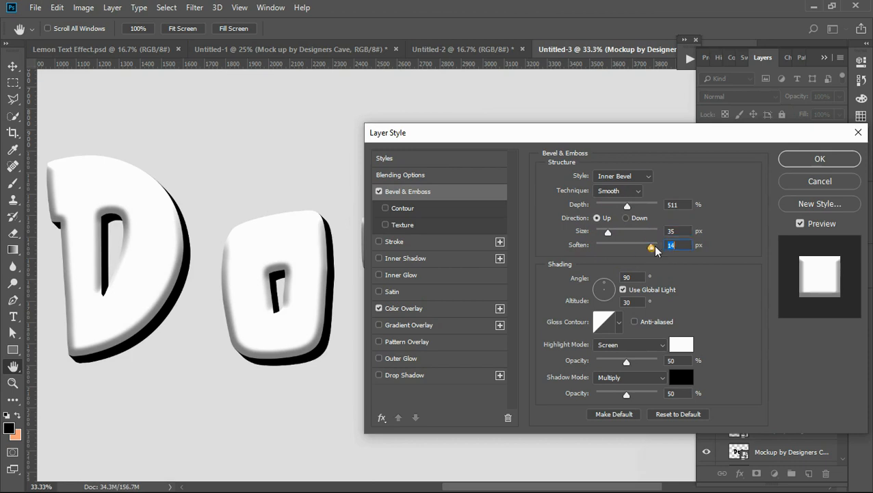
key(ctrl+minus)
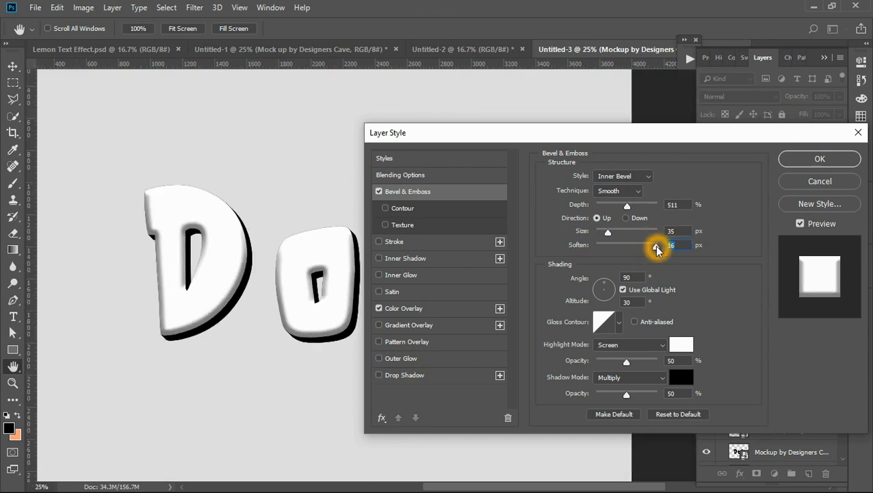
drag(317, 283, 224, 286)
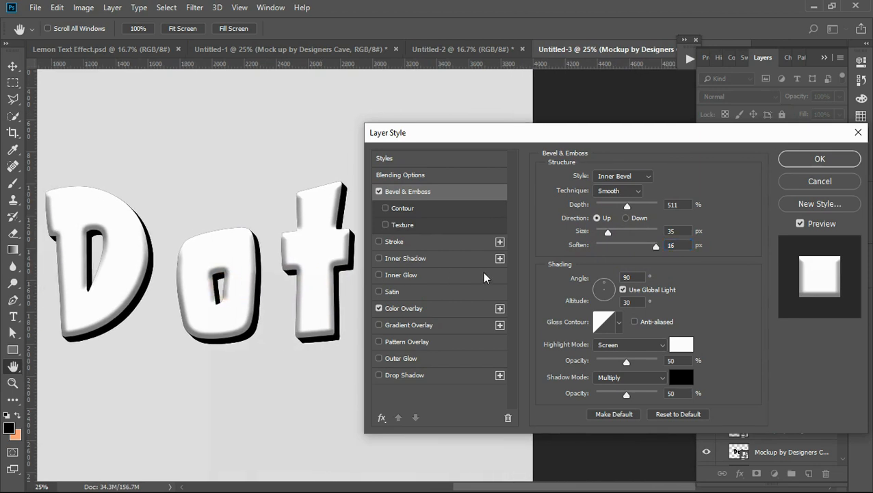
Refine the top layer's bevel to depth 709%, size 18 px and soften 12 px, and apply the layer style
mouse_move(656, 246)
mouse_down()
mouse_move(591, 246)
mouse_move(651, 252)
mouse_up()
click(670, 248)
mouse_move(608, 232)
mouse_down()
mouse_move(618, 235)
mouse_move(595, 234)
mouse_move(606, 235)
mouse_up()
click(594, 236)
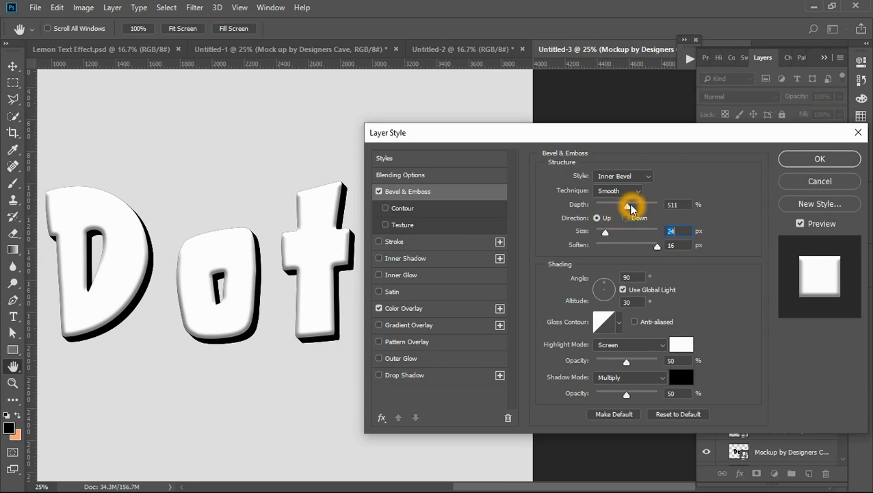
mouse_move(631, 207)
mouse_down()
mouse_move(657, 210)
mouse_move(603, 209)
mouse_move(665, 208)
mouse_move(605, 235)
mouse_up()
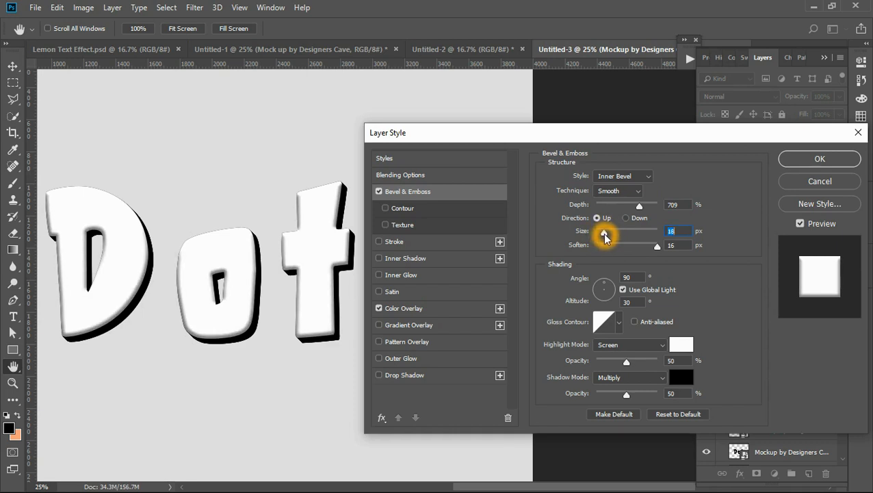
drag(605, 235, 605, 234)
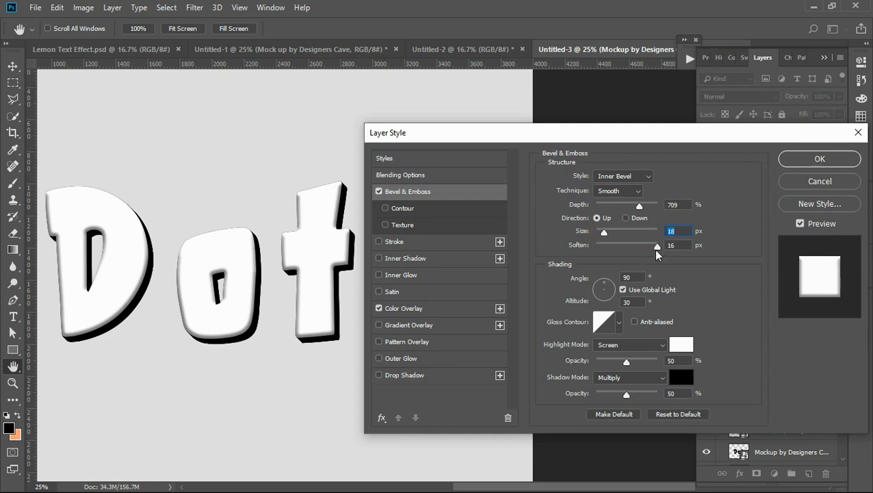
mouse_move(656, 247)
mouse_down()
mouse_move(599, 248)
mouse_move(657, 246)
mouse_move(644, 249)
mouse_up()
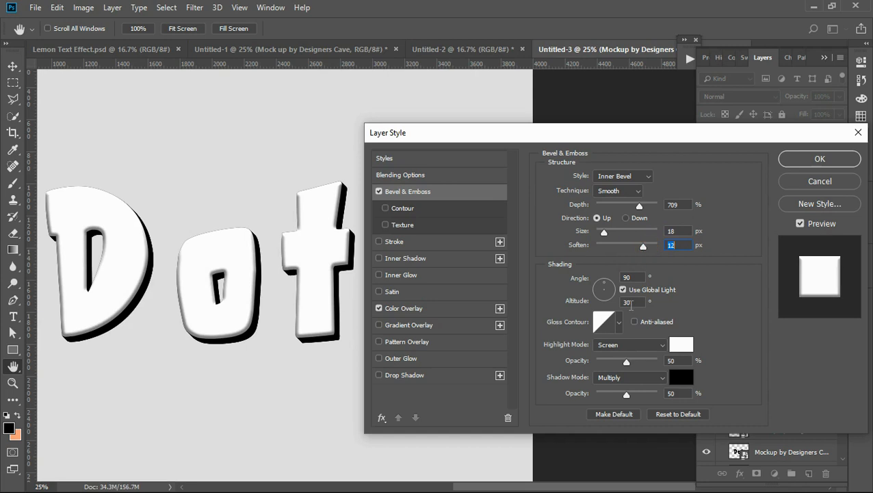
click(796, 162)
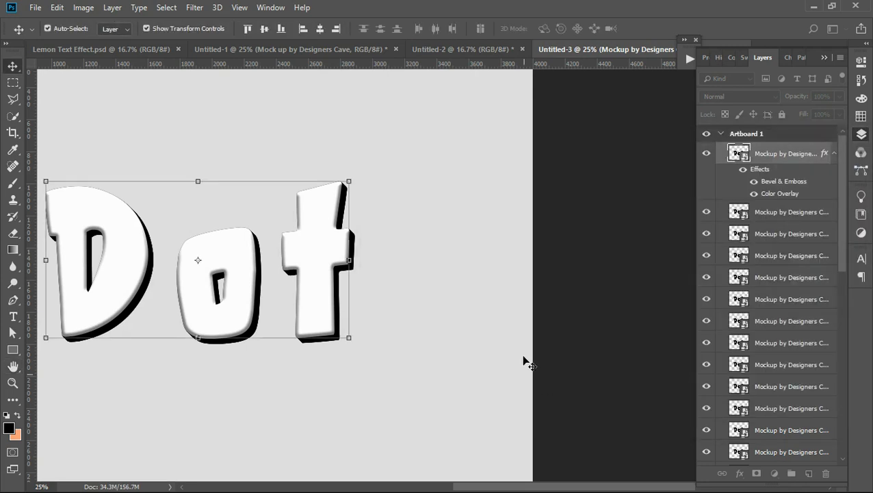
Open the layer style settings of the second text copy and turn on Bevel & Emboss, keeping the artwork in view
click(347, 255)
click(756, 218)
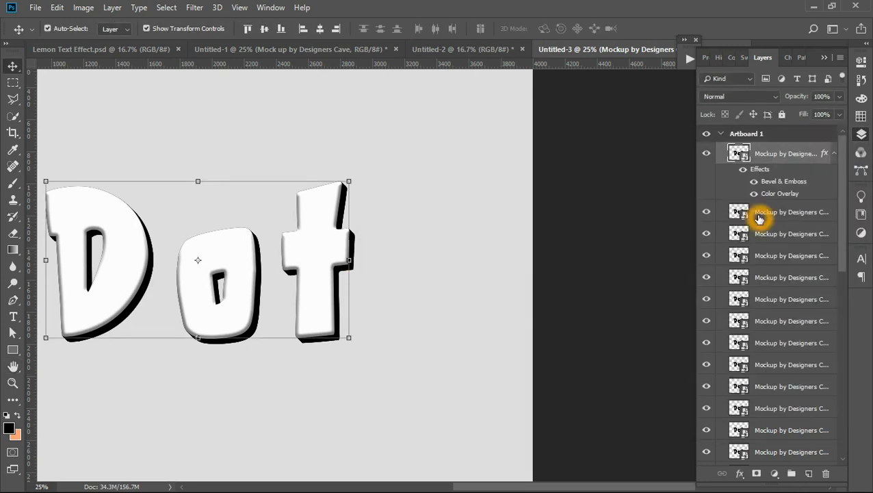
click(800, 219)
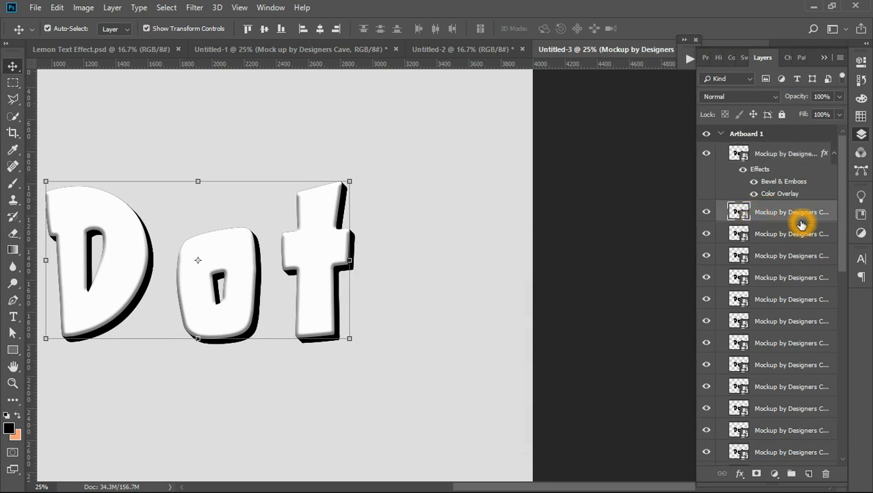
click(805, 220)
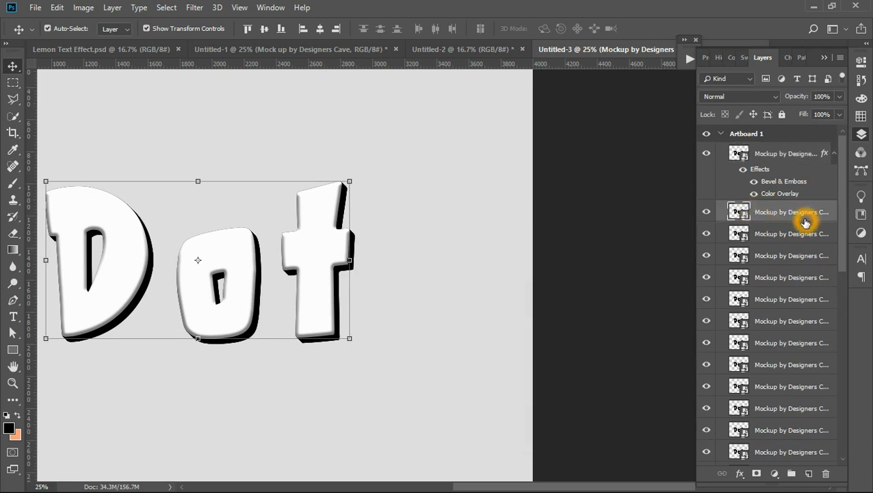
double_click(806, 222)
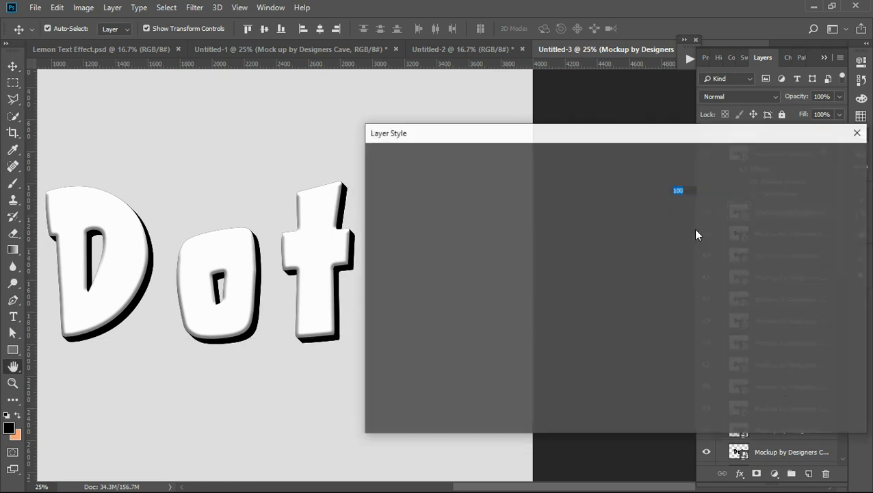
click(378, 192)
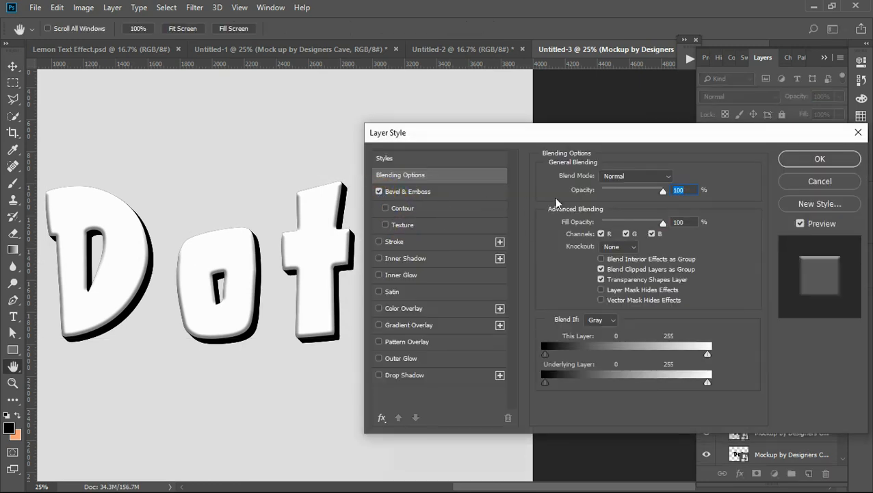
click(627, 191)
click(410, 191)
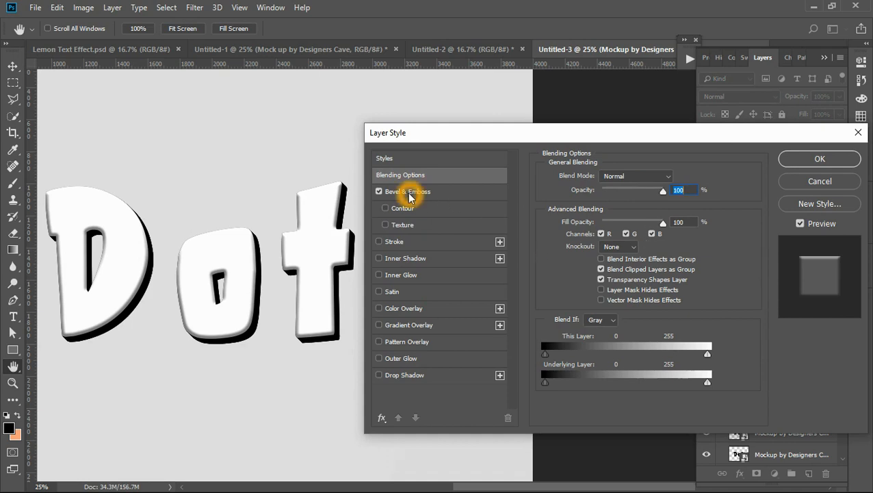
drag(682, 141, 800, 154)
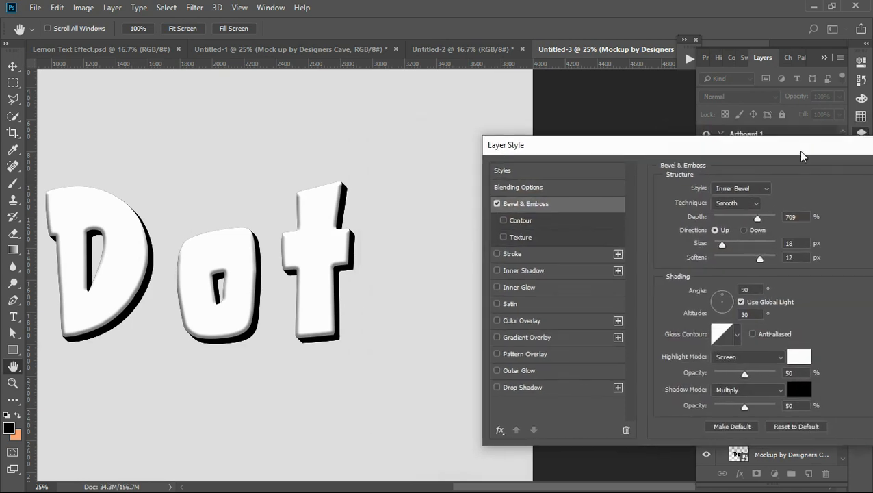
Set the second text copy's bevel to depth 677%, size 81 px and soften 10 px
click(726, 243)
click(724, 244)
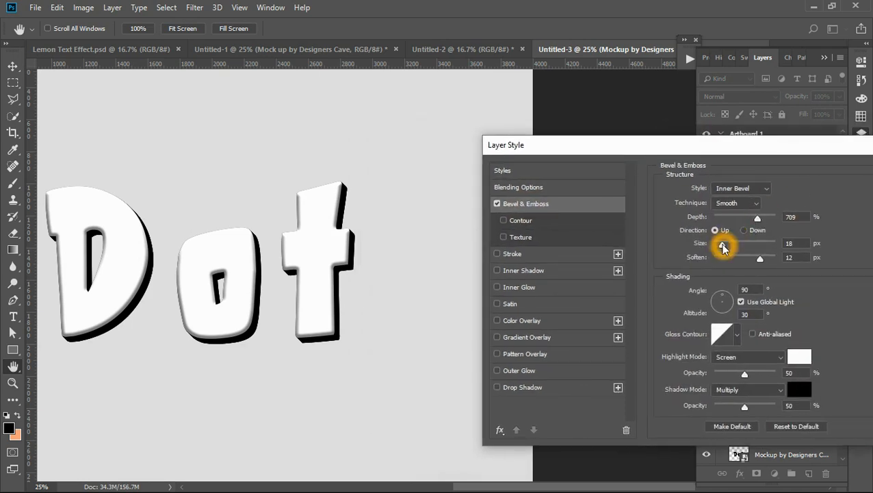
click(760, 259)
drag(758, 260, 738, 246)
drag(760, 219, 755, 197)
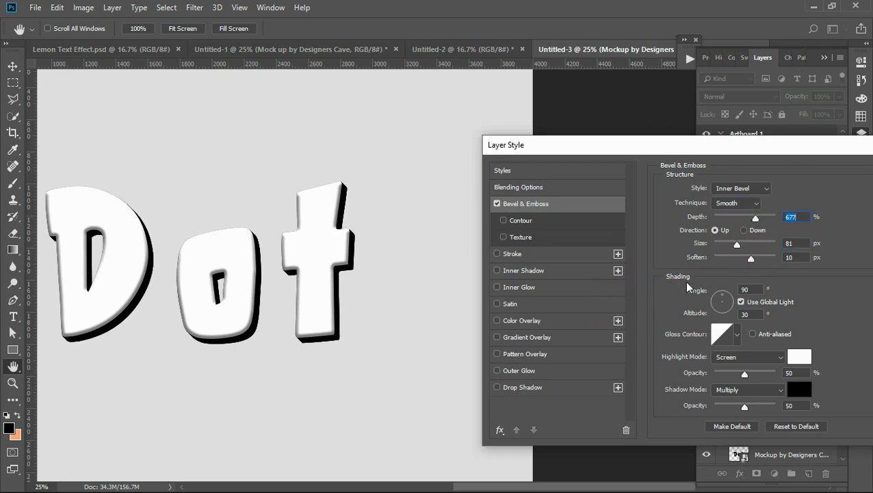
Adjust the bevel's light source to an angle of 90° and an altitude of 32°
click(725, 301)
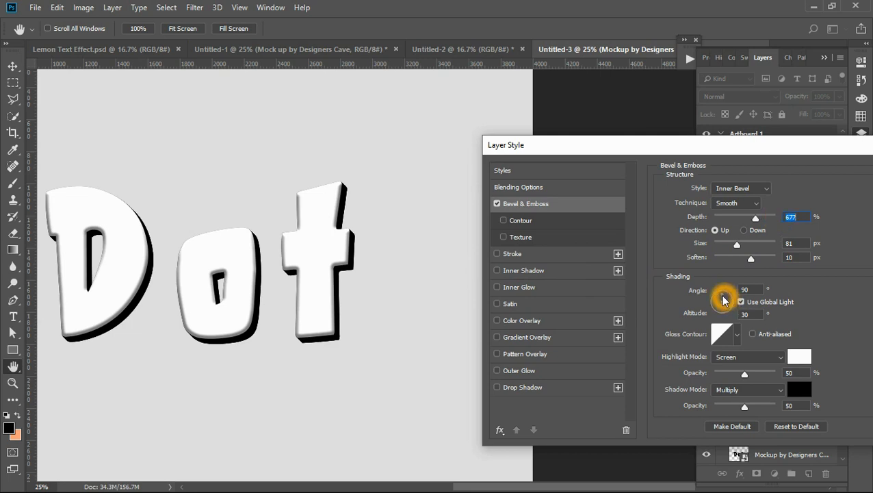
drag(723, 299, 717, 302)
drag(727, 145, 682, 129)
mouse_move(676, 283)
mouse_down()
mouse_move(701, 276)
mouse_move(678, 279)
mouse_up()
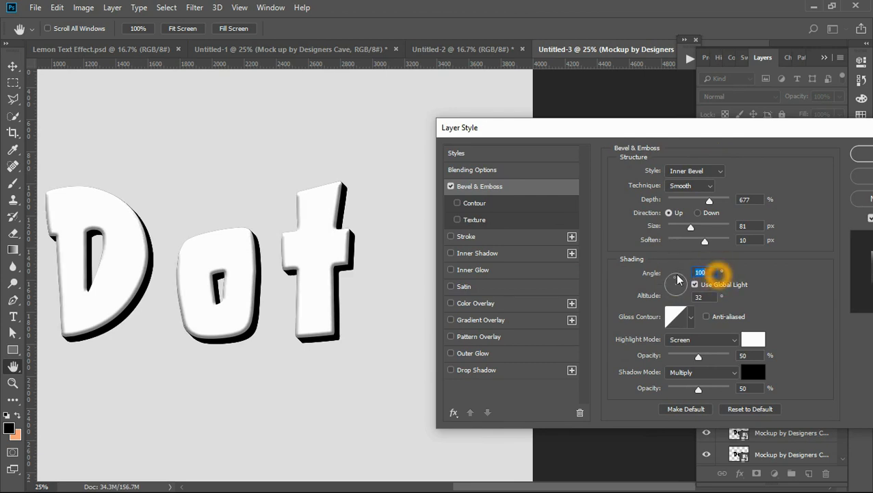
text(90)
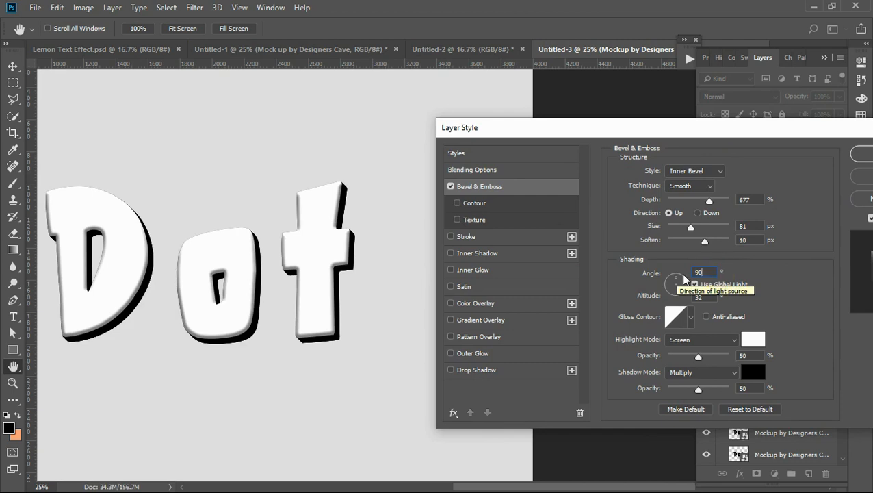
Set the second text copy's bevel light to an angle of 88° and an altitude of 16°, and apply the layer style
drag(676, 282, 680, 280)
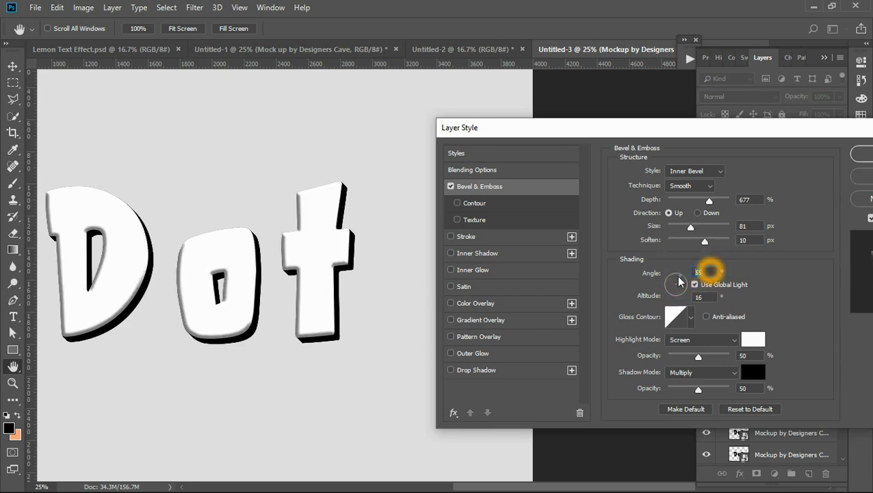
text(88)
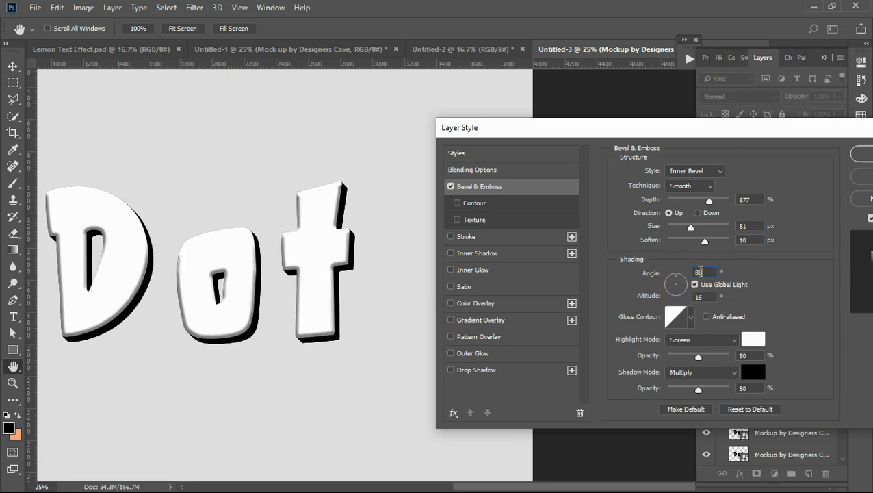
click(731, 242)
click(857, 155)
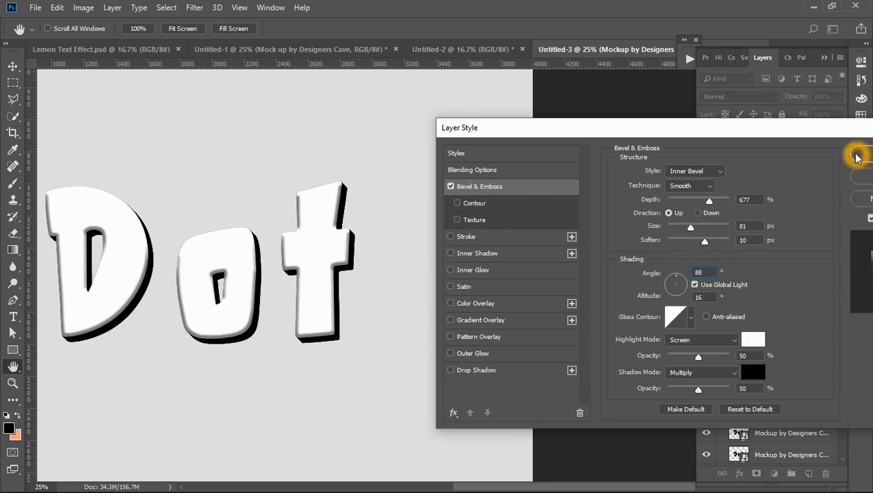
Copy the layer style of the second text copy
click(779, 243)
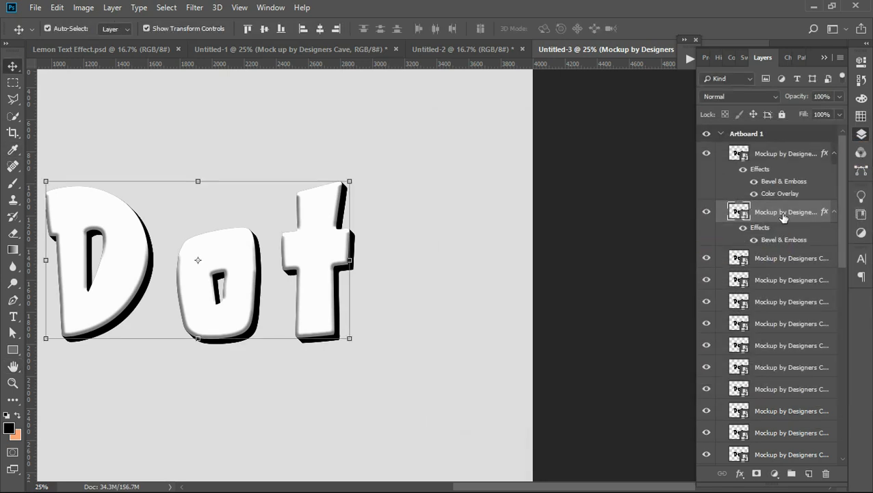
click(798, 224)
right_click(802, 226)
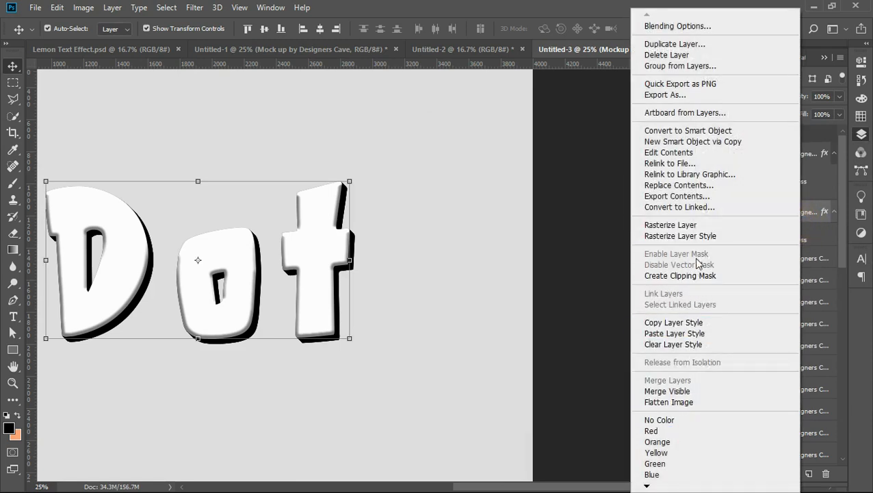
click(682, 323)
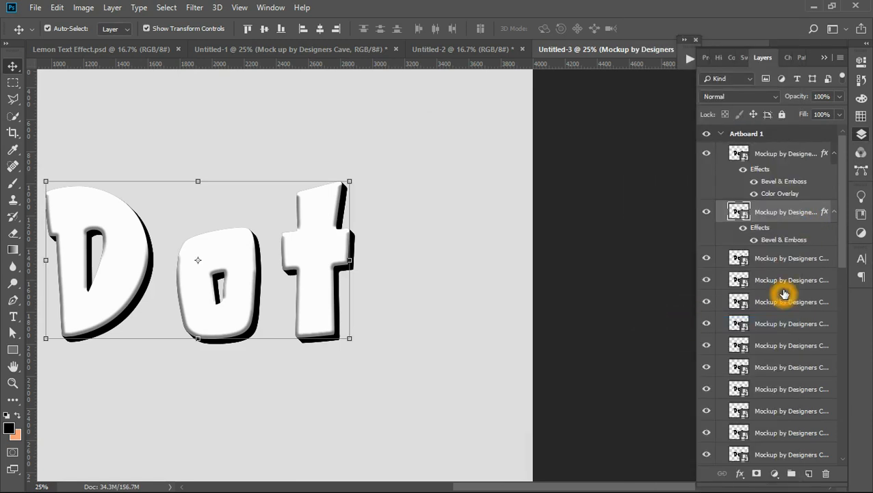
Paste the copied bevel style onto all text copies from the second one down to the lowest one above Rectangle 1
scroll(785, 293, down, 3)
scroll(785, 292, down, 5)
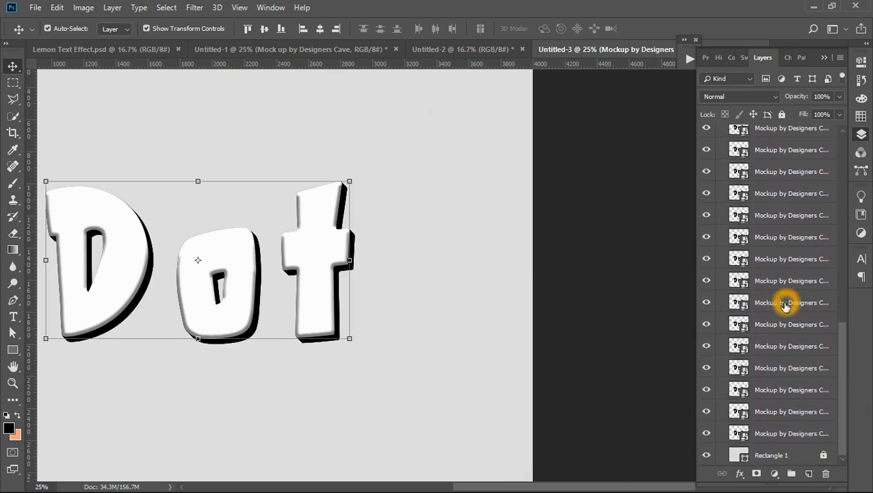
click(724, 433)
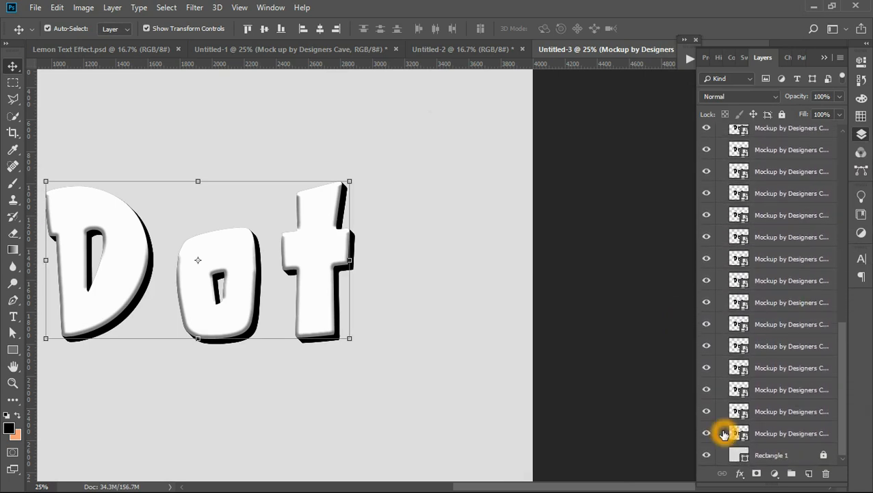
shift+click(724, 434)
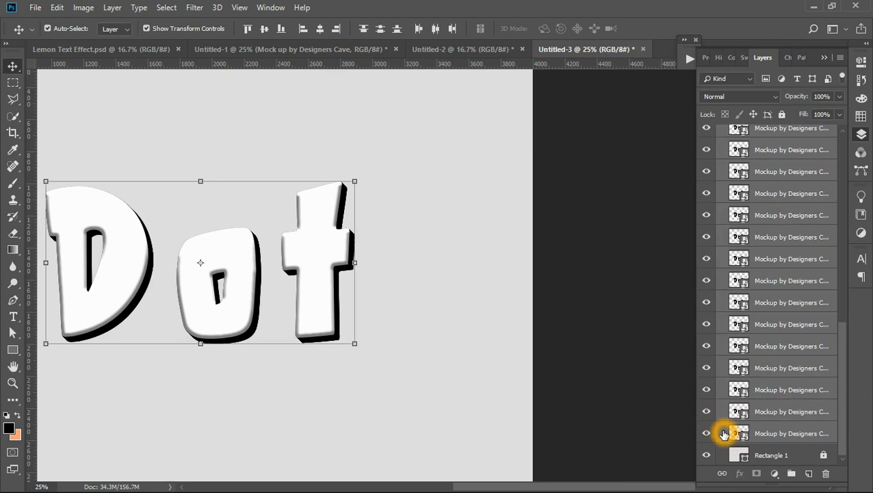
right_click(725, 433)
click(636, 335)
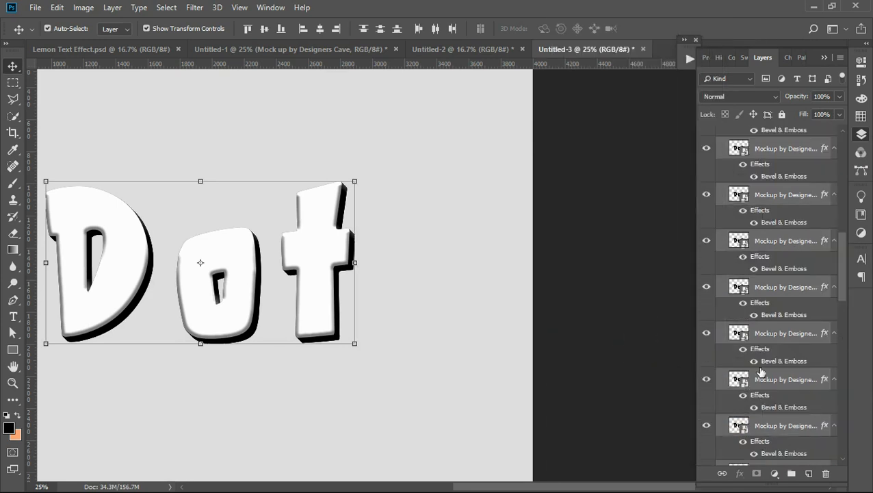
scroll(770, 364, down, 3)
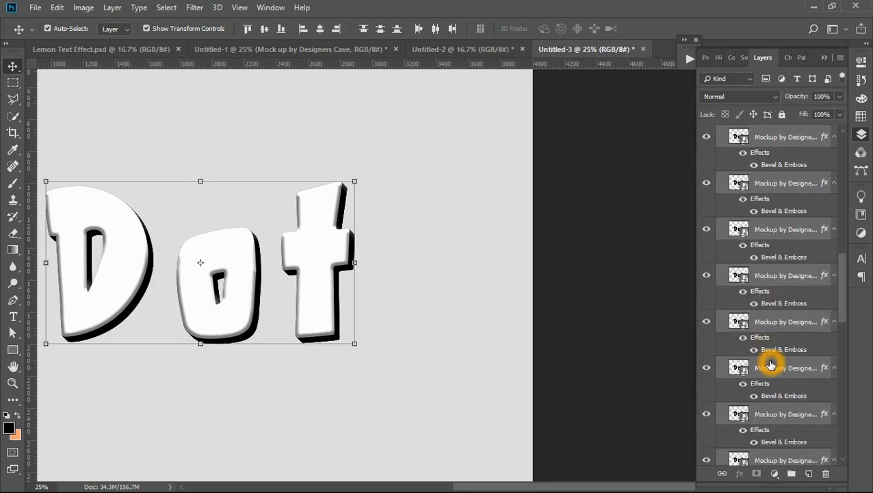
scroll(770, 364, down, 3)
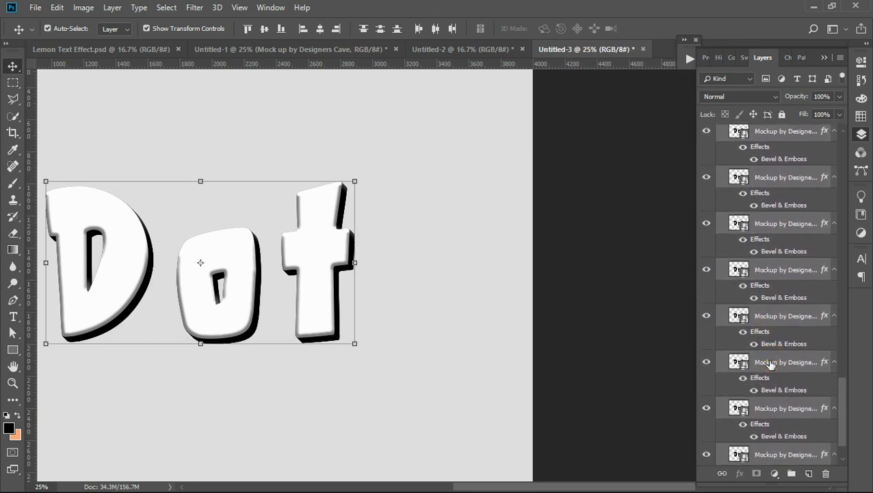
Open the top text layer's style settings and turn on Texture for its Bevel & Emboss
drag(844, 425, 847, 98)
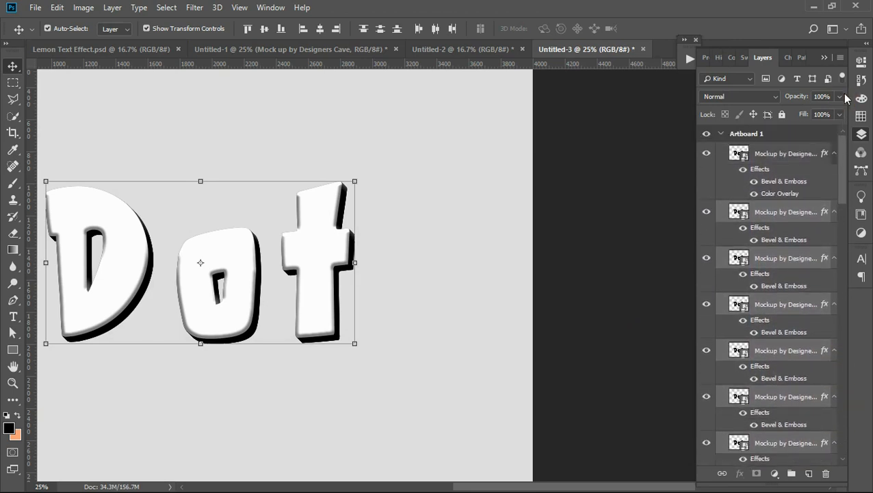
drag(817, 227, 664, 304)
click(773, 214)
click(794, 135)
click(818, 199)
click(809, 177)
click(793, 171)
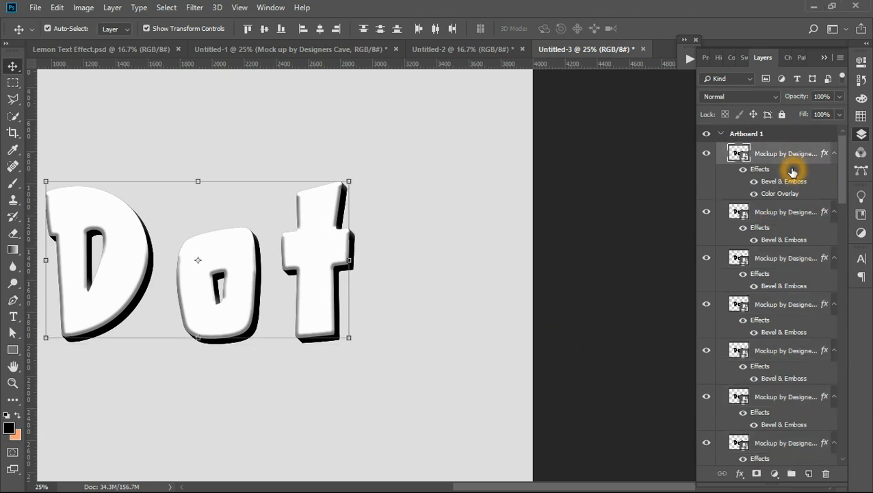
double_click(793, 171)
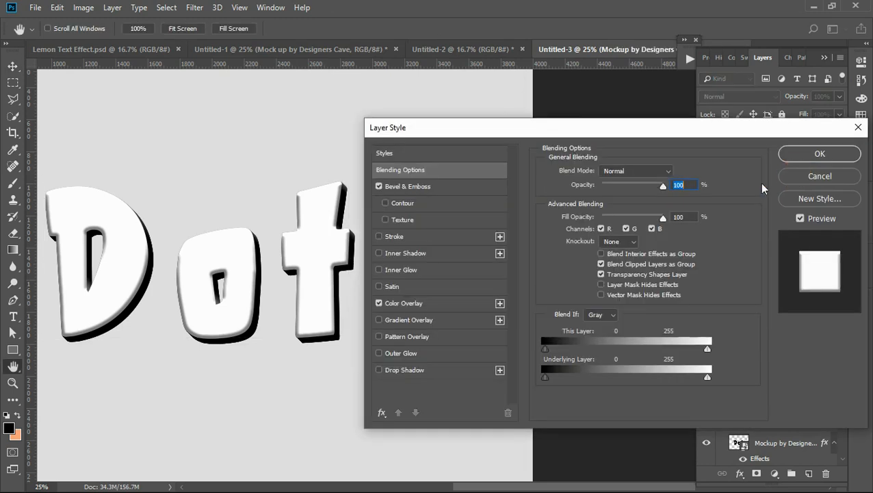
click(402, 217)
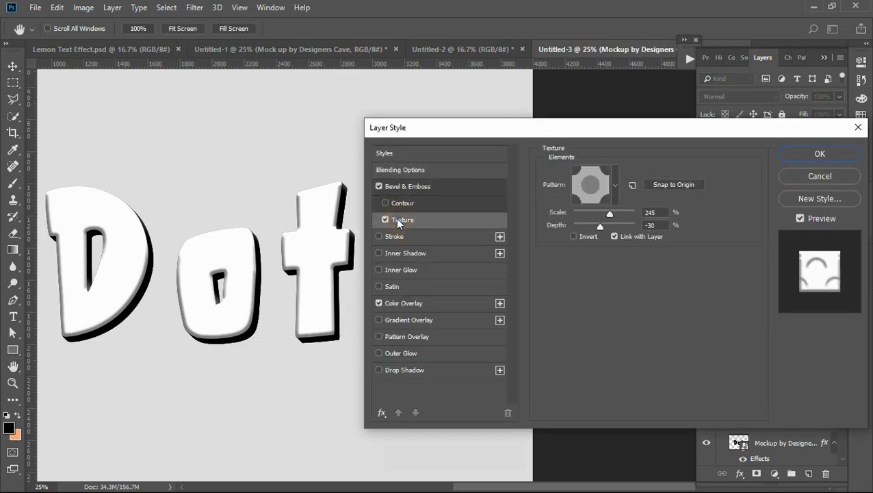
Choose the polka pattern with a dot on a white background as the bevel texture
click(638, 185)
click(615, 185)
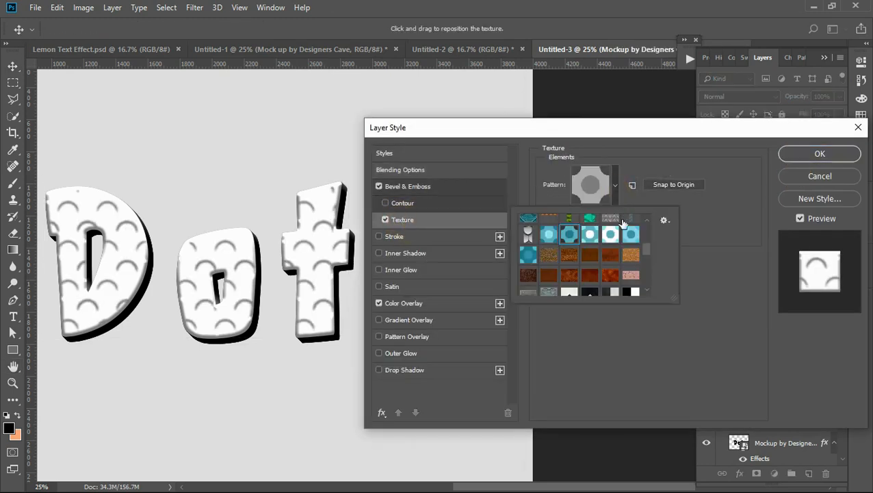
click(592, 236)
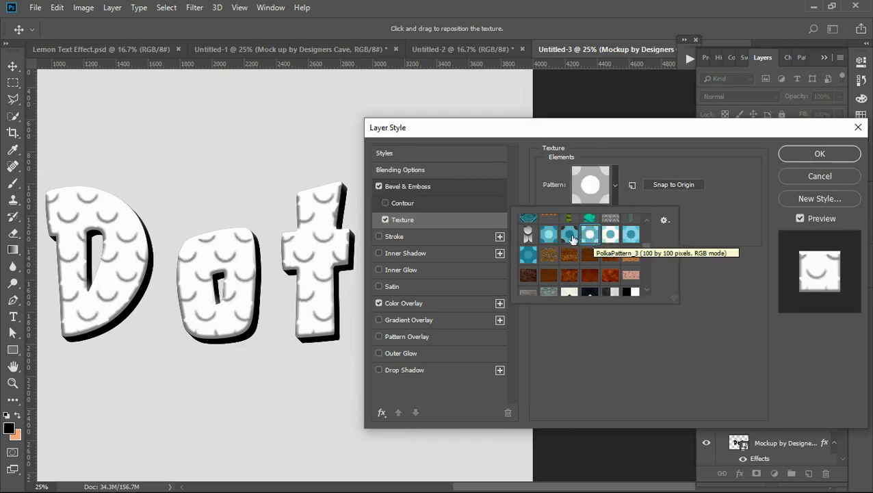
click(609, 236)
click(604, 236)
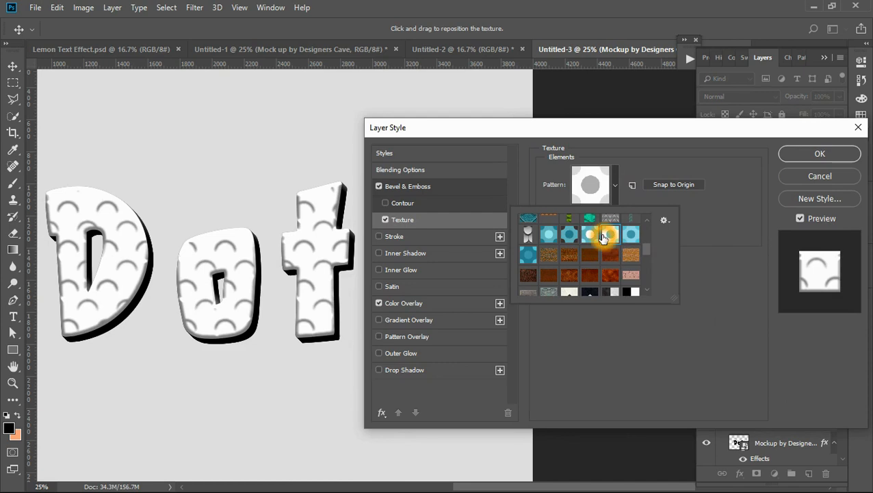
click(619, 190)
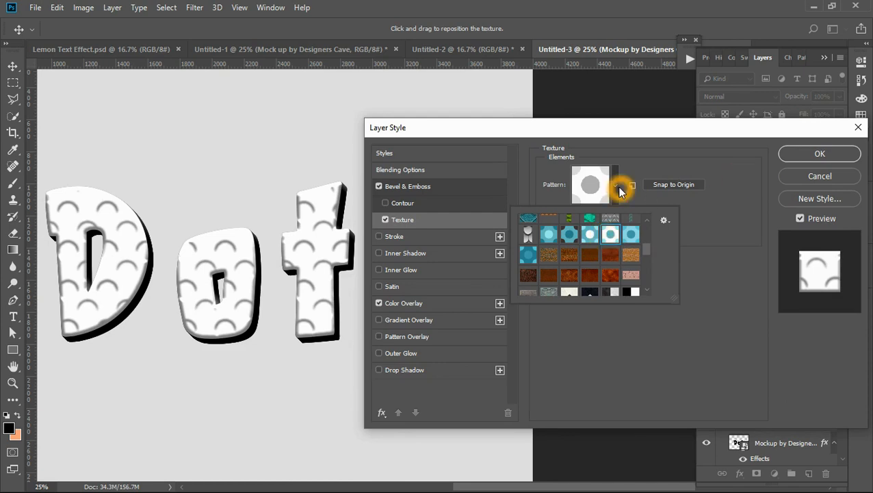
click(628, 200)
Set the bevel texture's scale to 207% and its depth to -14%
drag(612, 216, 598, 233)
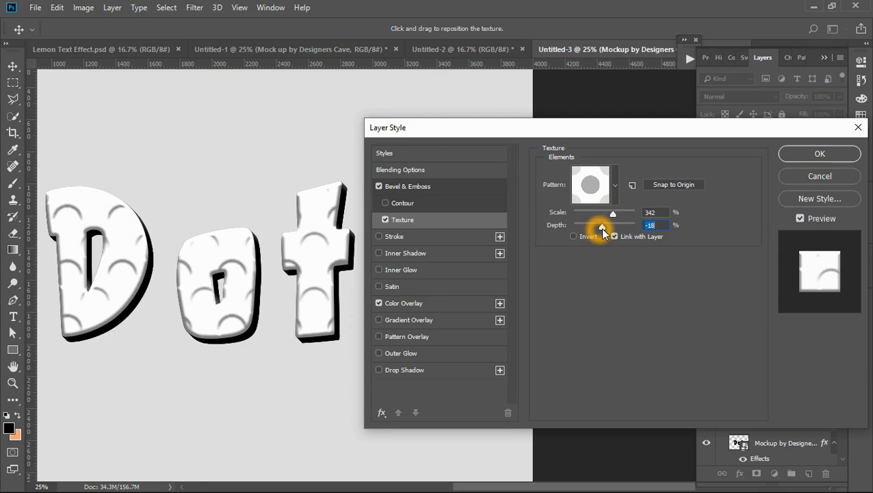
mouse_move(612, 213)
mouse_down()
mouse_move(603, 219)
mouse_move(609, 220)
mouse_up()
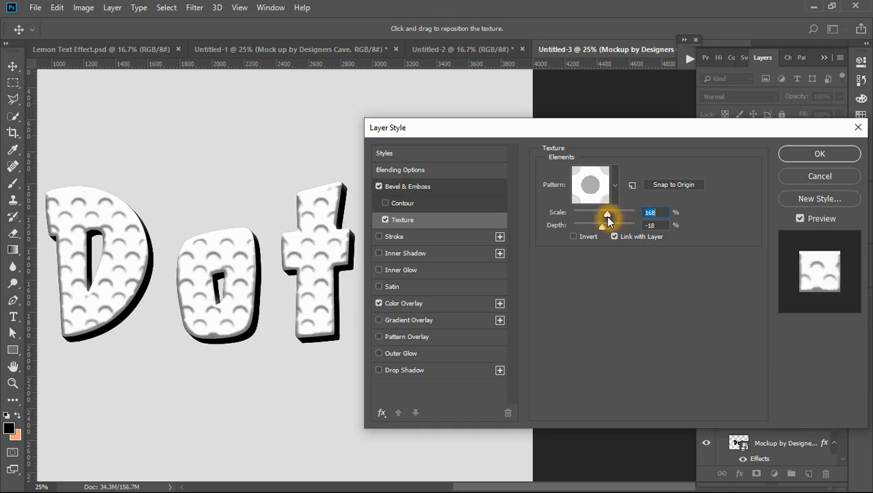
drag(606, 215, 612, 217)
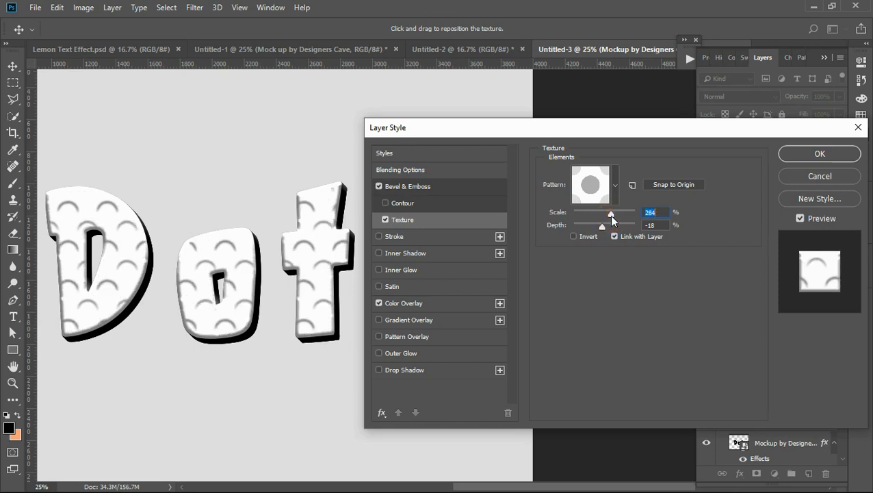
click(603, 229)
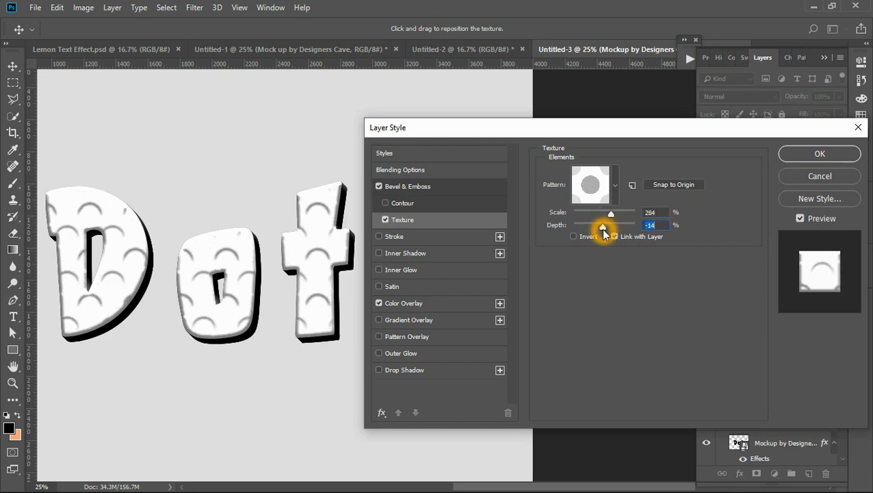
drag(612, 215, 610, 215)
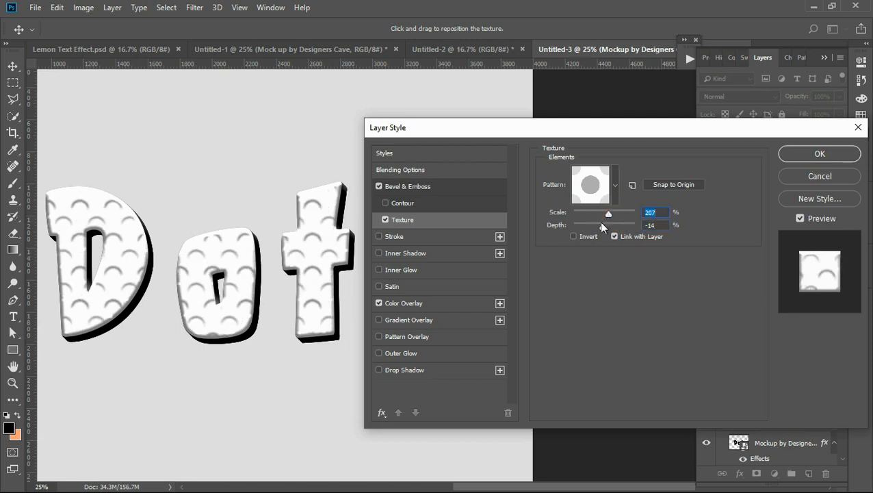
drag(602, 232, 603, 231)
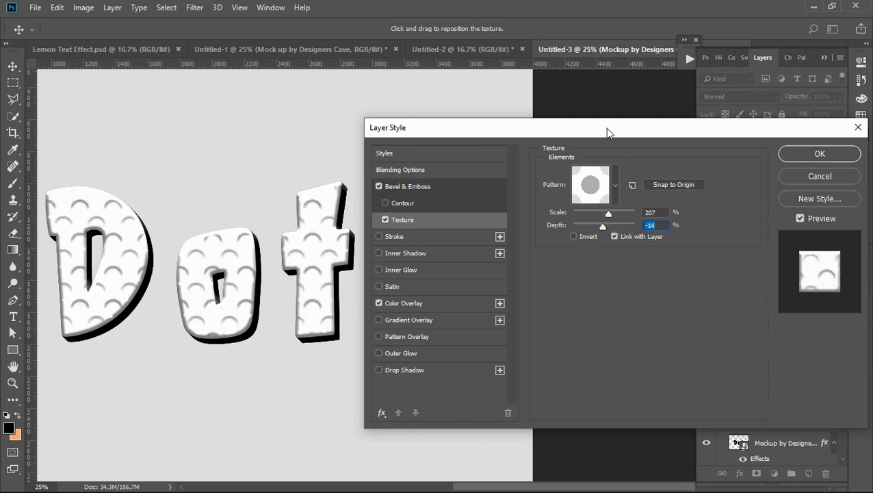
Shift the texture slightly up and to the left across the letters and apply the layer style
drag(607, 132, 723, 156)
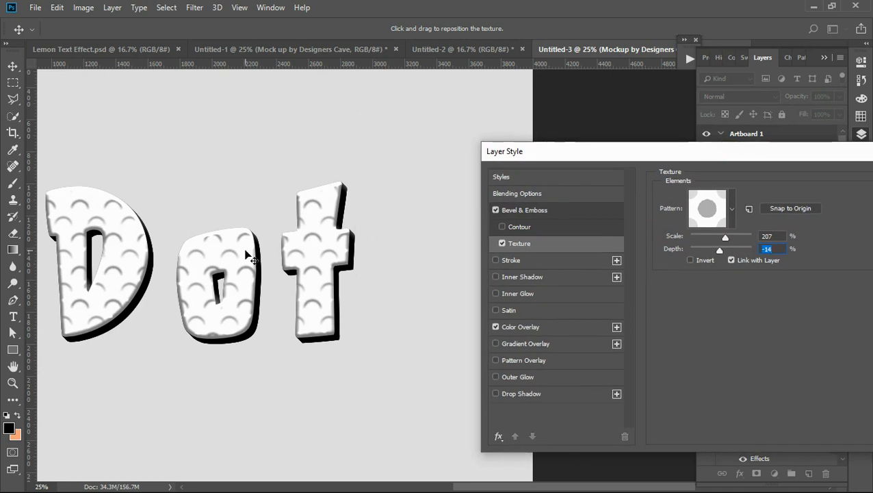
mouse_move(245, 251)
mouse_down()
mouse_move(230, 253)
mouse_move(235, 245)
mouse_up()
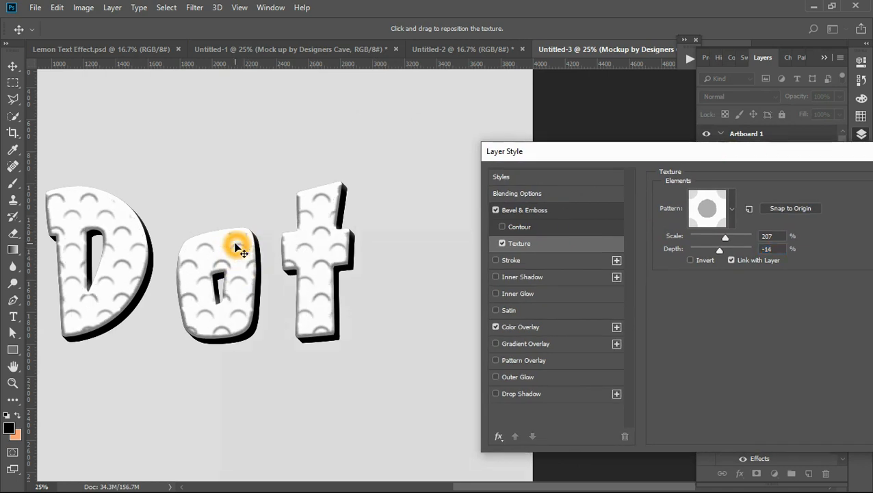
drag(675, 153, 520, 158)
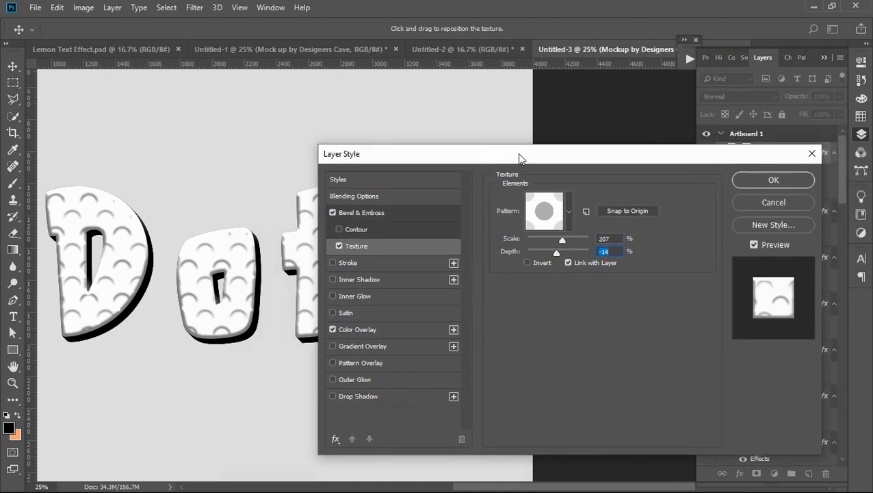
click(743, 180)
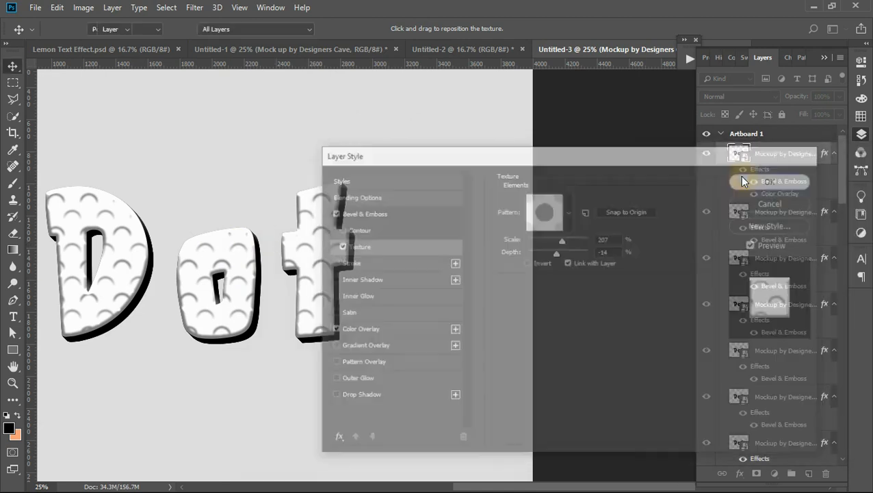
Open the layer style settings of the lowest text copy above Rectangle 1 and turn on Drop Shadow, keeping the artwork in view
scroll(816, 340, down, 2)
scroll(816, 341, down, 7)
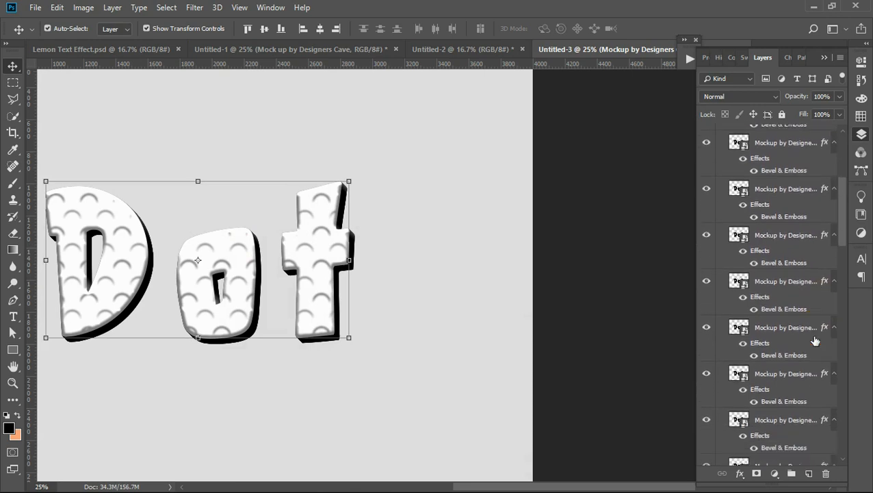
drag(844, 241, 831, 446)
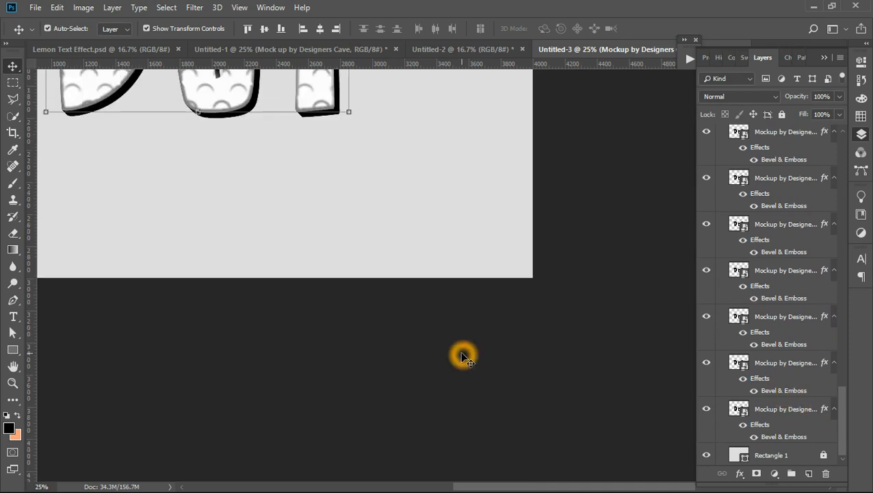
drag(392, 361, 509, 387)
click(774, 409)
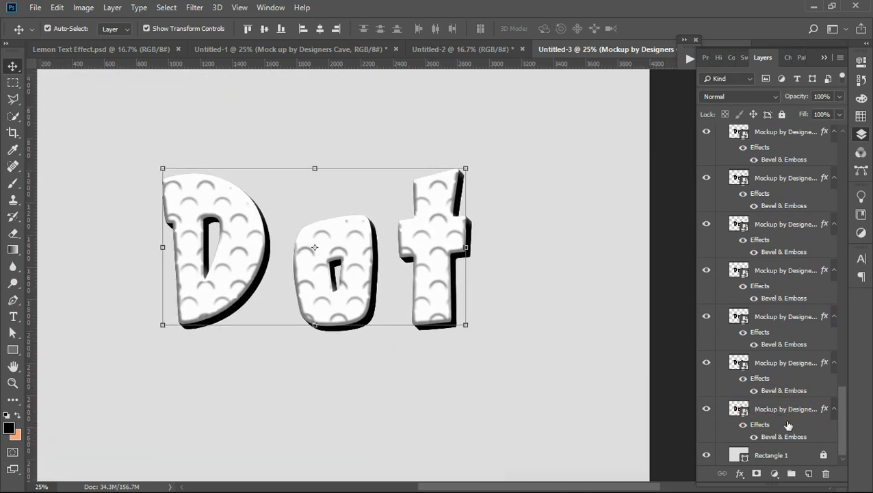
double_click(674, 403)
click(333, 397)
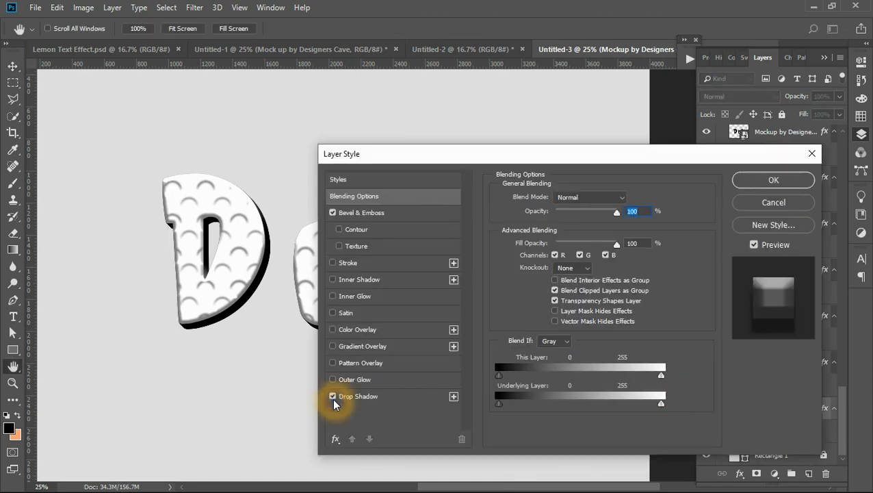
drag(534, 154, 749, 160)
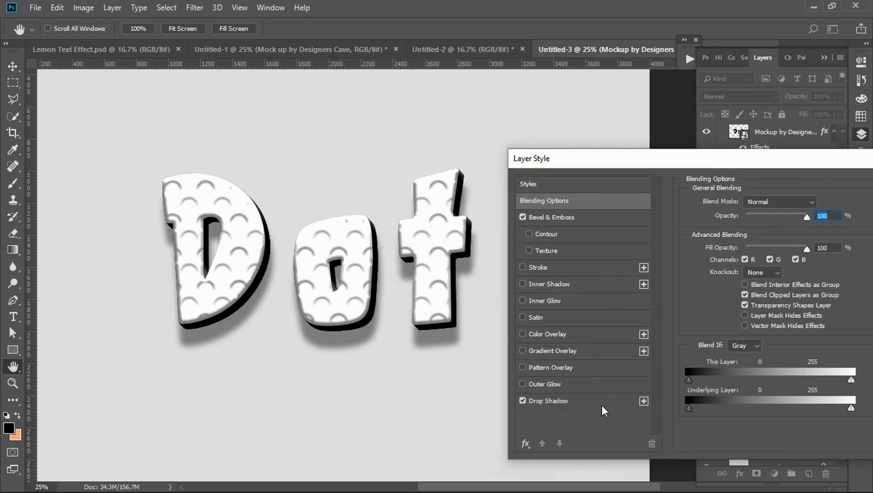
Set the drop shadow's opacity to 34% and its angle to 135°, and apply the layer style
click(558, 404)
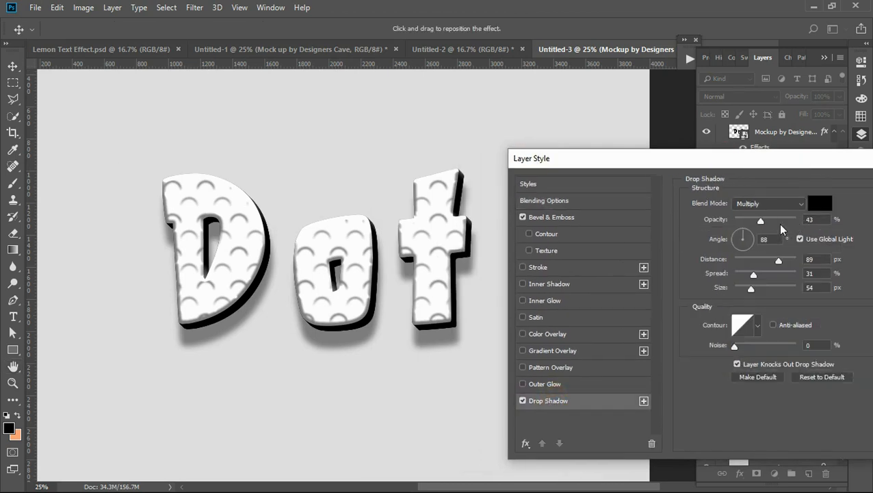
click(764, 219)
drag(764, 219, 755, 228)
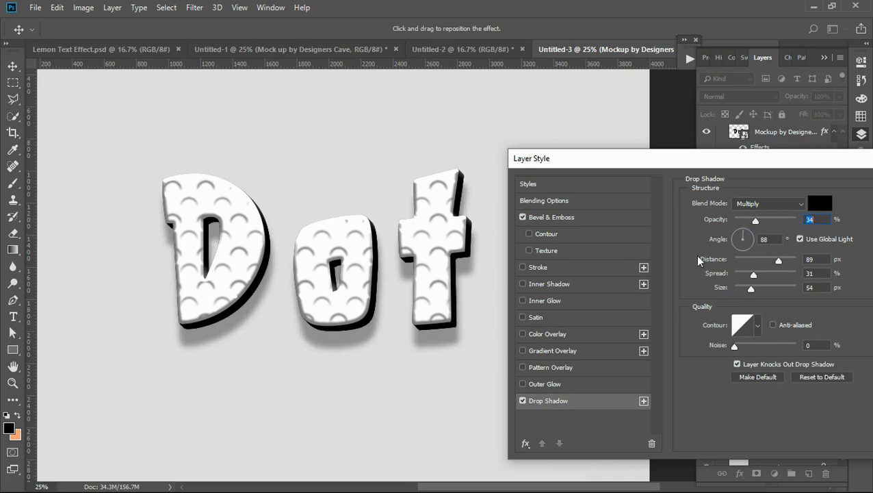
click(744, 236)
click(746, 237)
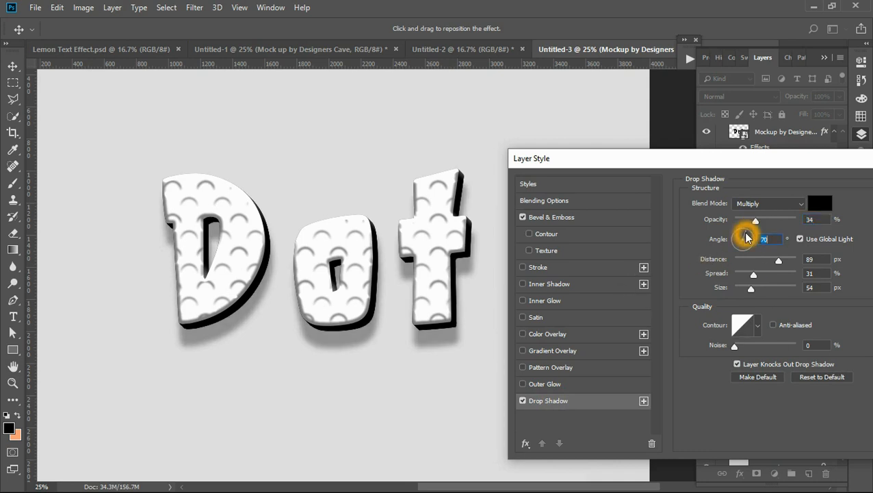
click(736, 237)
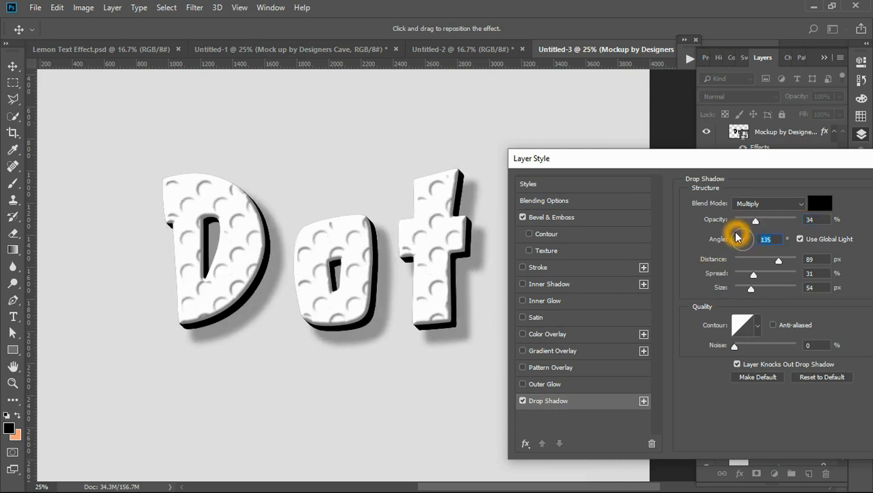
drag(781, 163, 663, 176)
click(833, 195)
Copy the lowest text copy's layer style and paste it onto the text copy directly above it
click(781, 416)
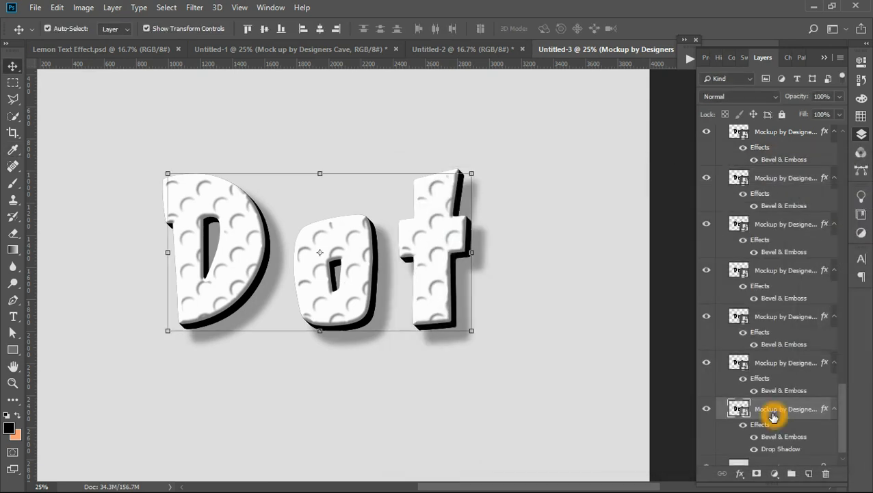
right_click(780, 418)
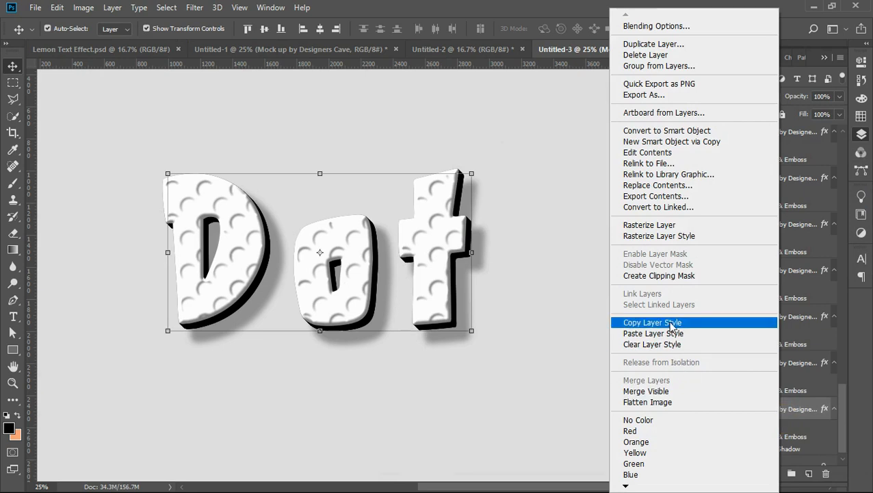
click(675, 323)
click(787, 363)
click(802, 372)
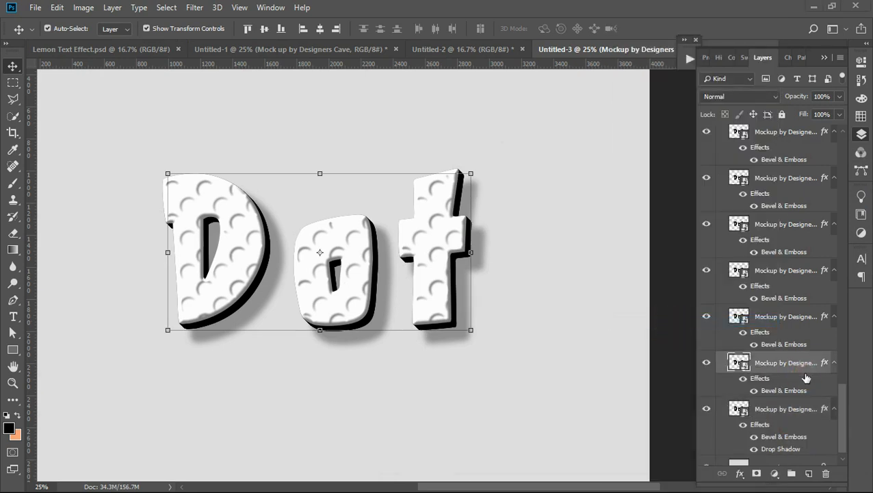
right_click(805, 371)
right_click(806, 375)
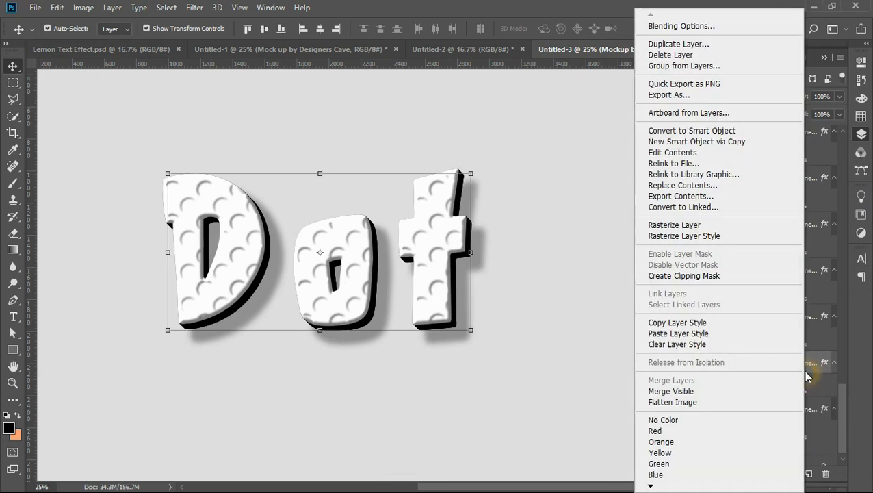
click(696, 336)
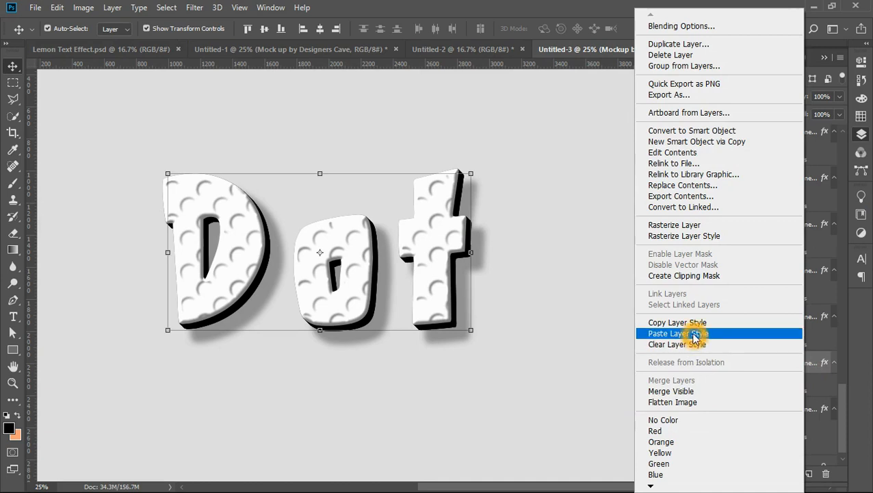
click(610, 348)
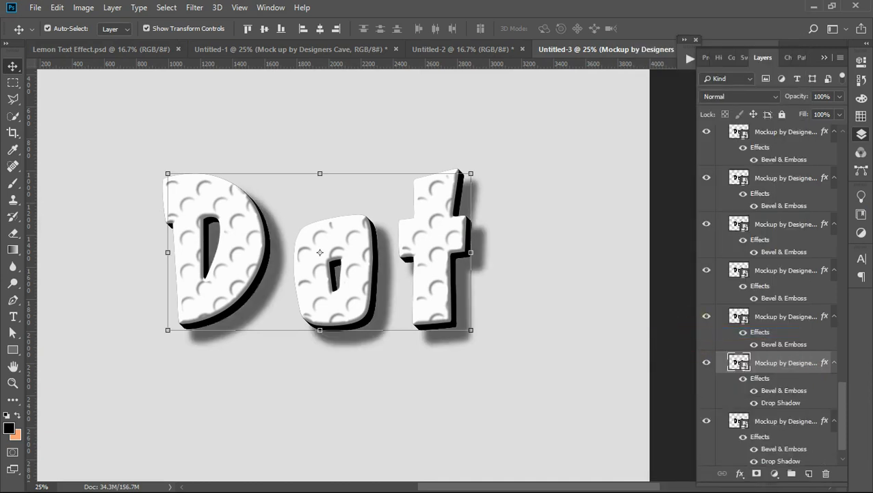
click(544, 377)
Group the two lowest text copies that have the drop shadow and name the group Drop Shadow
click(764, 384)
click(723, 424)
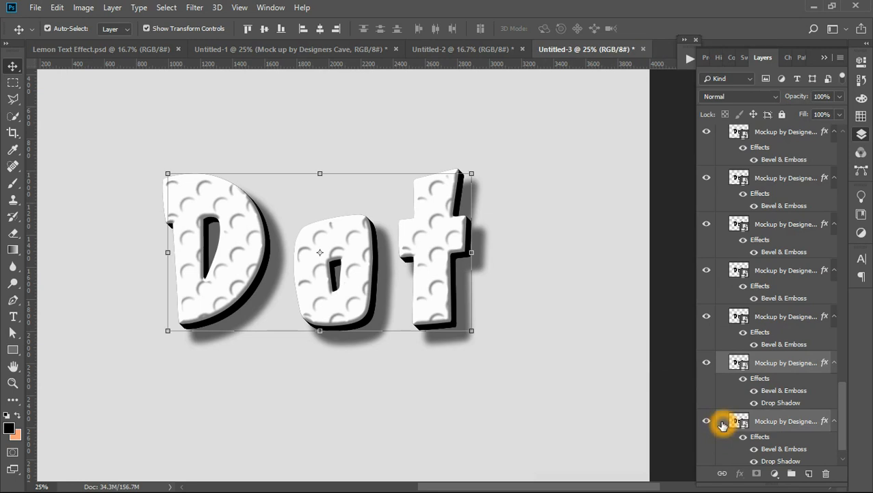
key(ctrl+g)
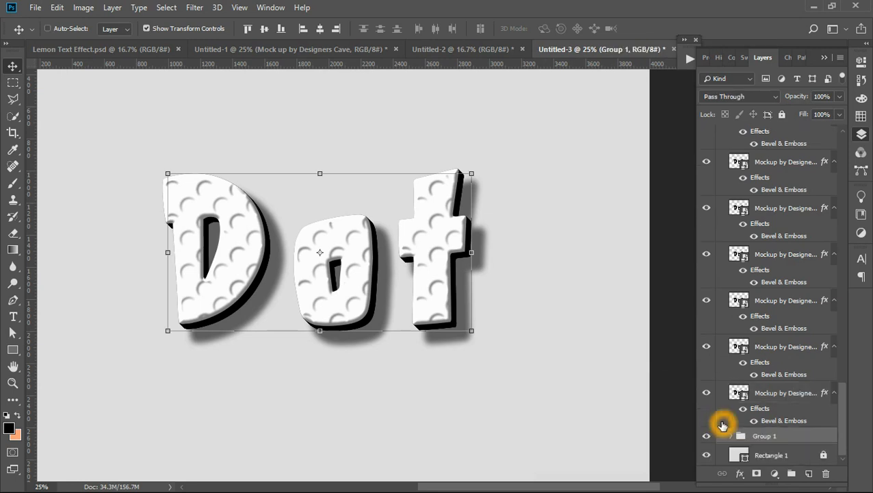
double_click(765, 435)
click(764, 435)
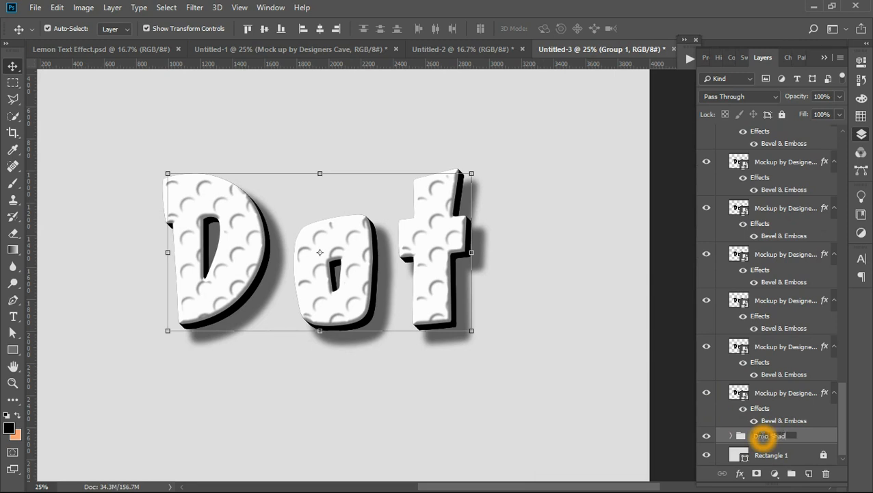
key(Return)
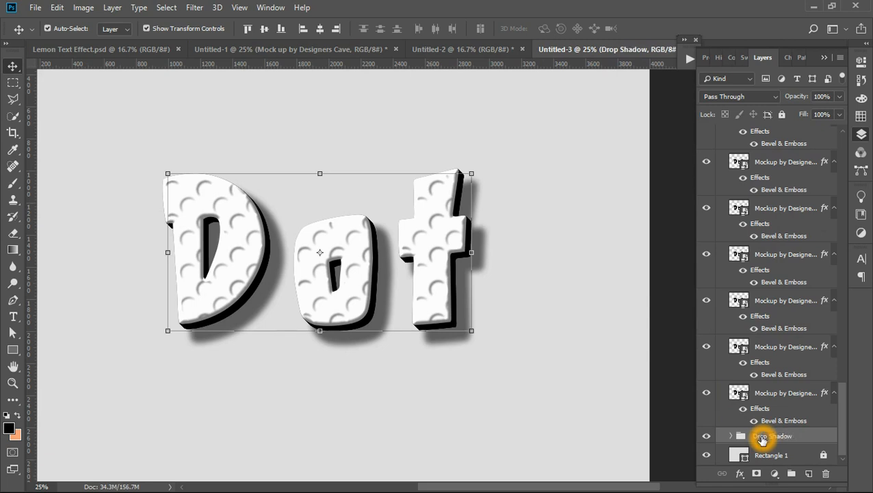
Unlock the Rectangle 1 layer and rename it Background
click(822, 455)
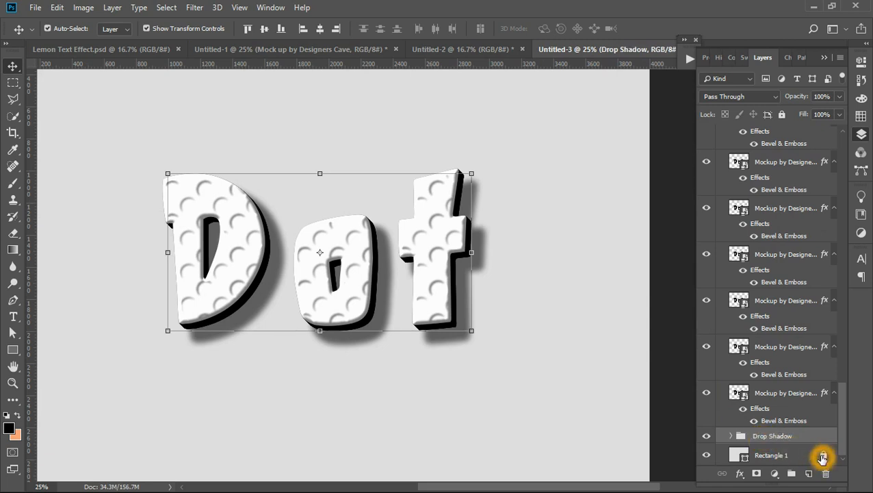
double_click(773, 457)
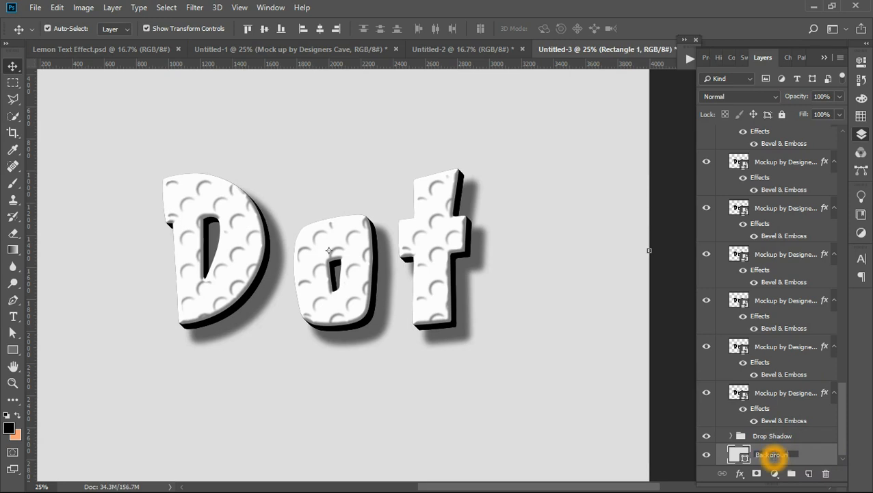
key(Return)
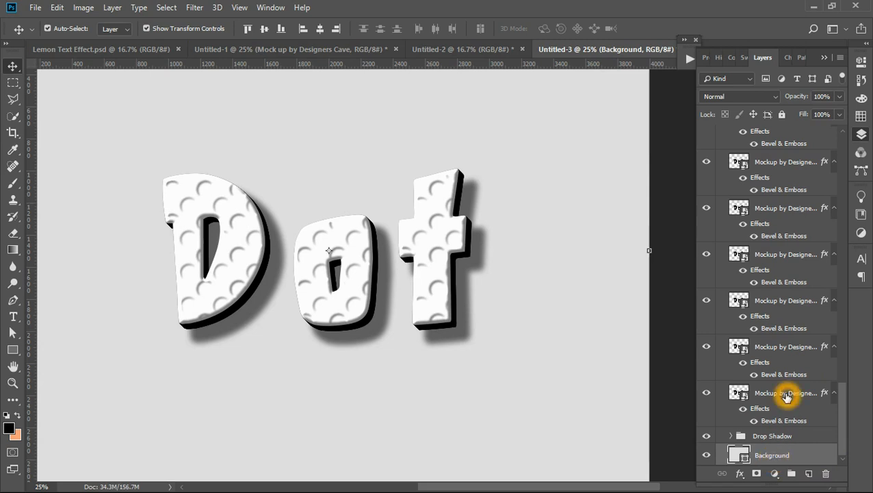
Group all text copies between the topmost one and the Drop Shadow group, and name the group 3D Text Effect
scroll(785, 397, up, 2)
scroll(782, 411, down, 2)
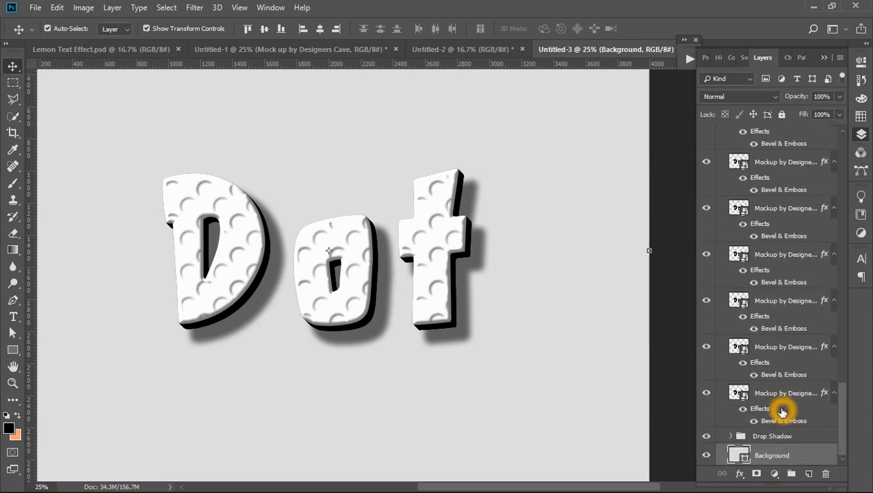
click(724, 399)
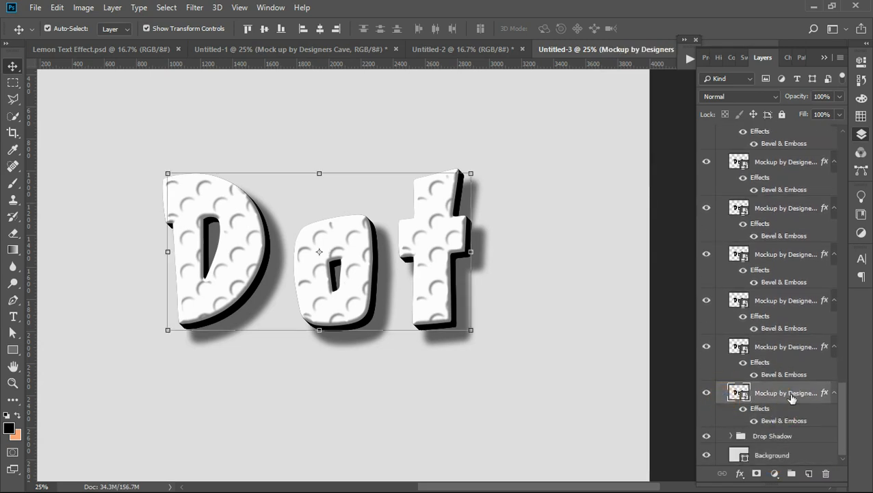
scroll(794, 396, up, 3)
scroll(794, 396, up, 5)
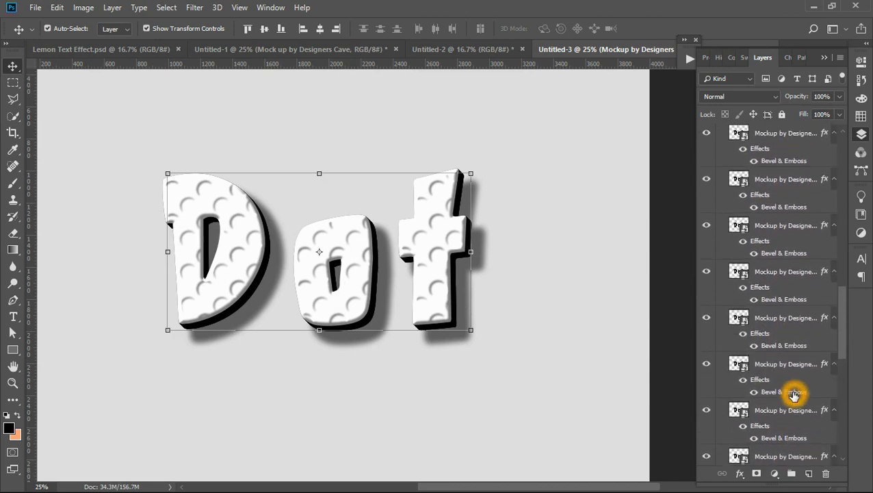
scroll(792, 395, up, 3)
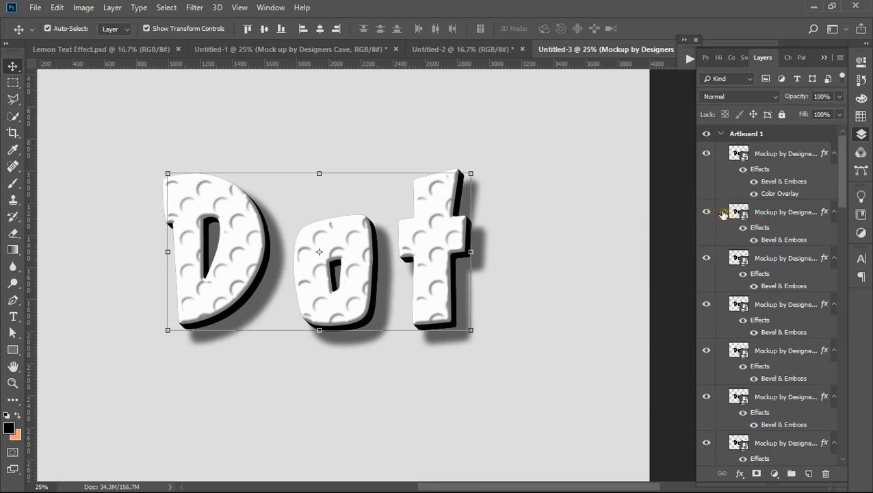
shift+click(724, 214)
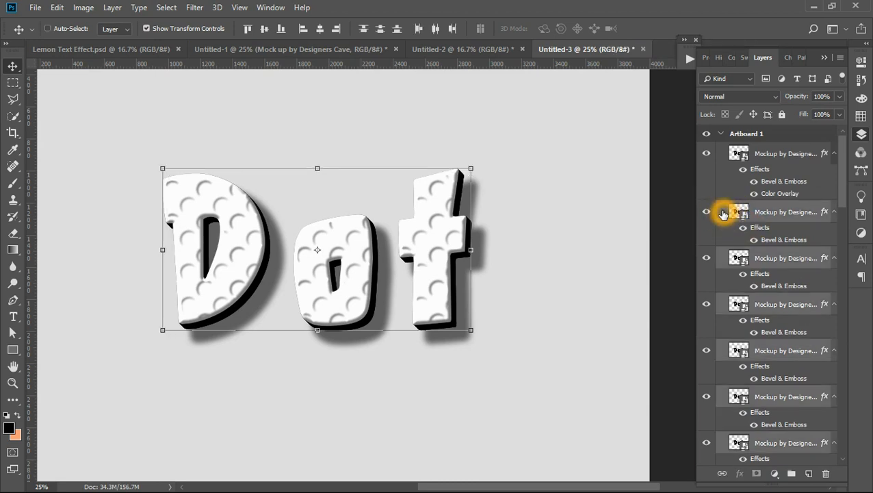
key(ctrl+g)
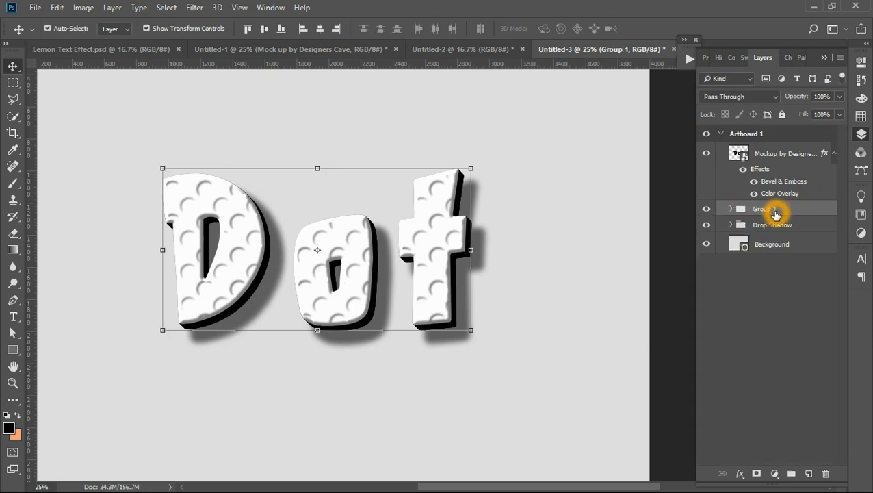
double_click(765, 210)
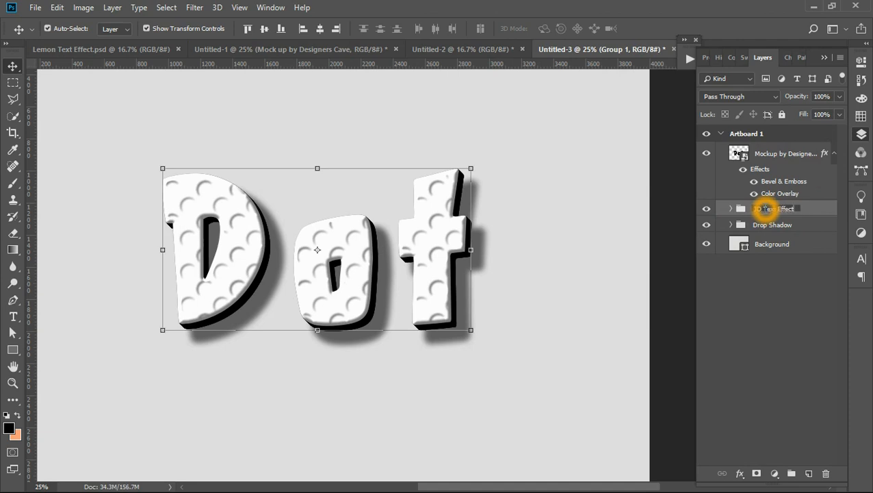
key(Return)
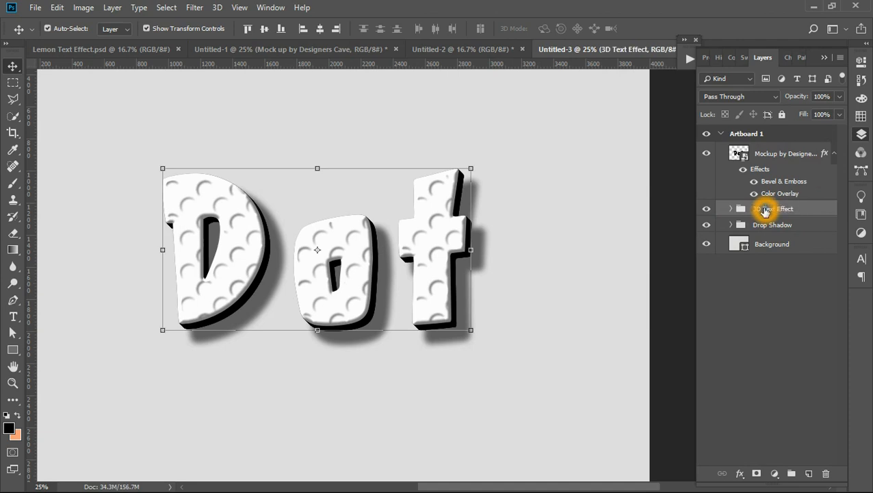
Put the topmost text copy in its own group named Place Your Text Here and collapse the group
click(784, 155)
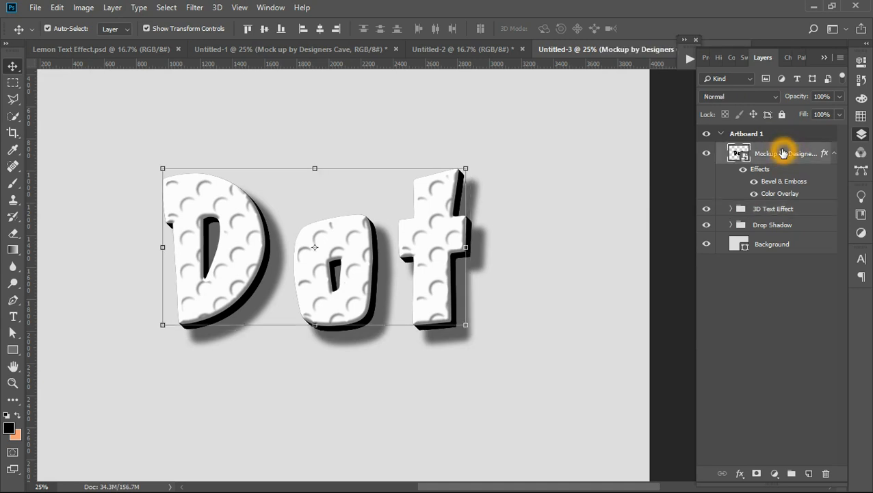
key(ctrl+g)
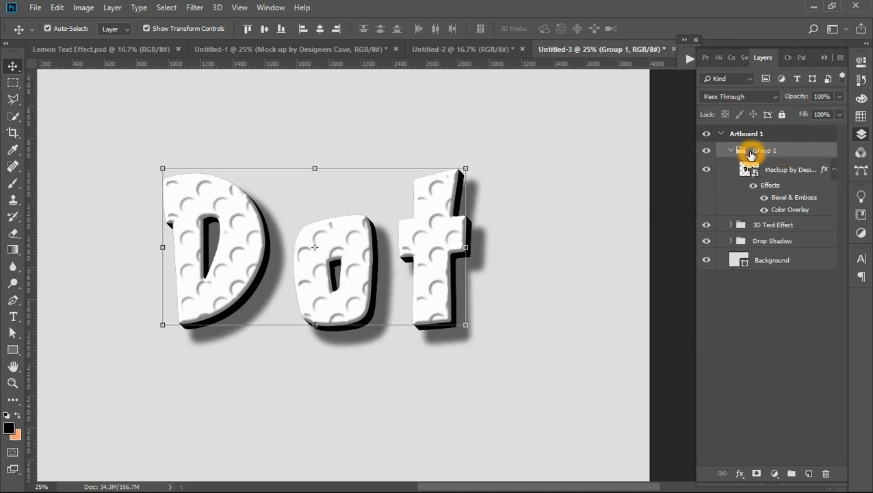
double_click(767, 150)
click(771, 153)
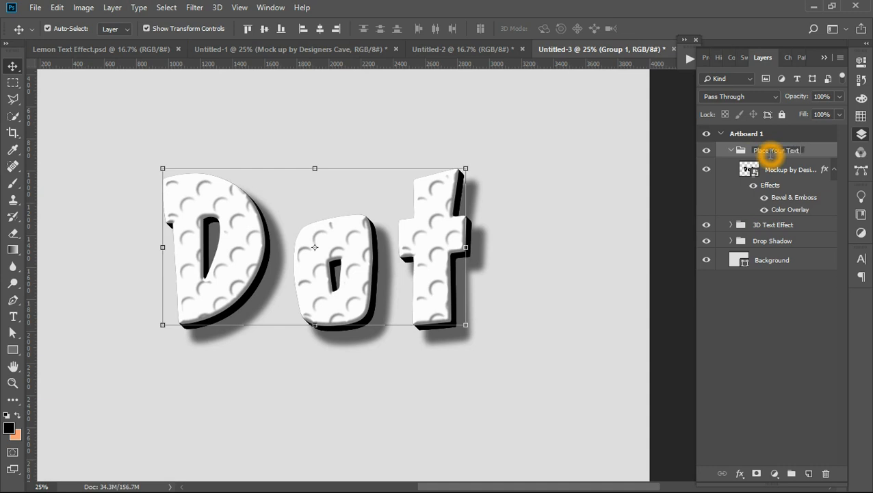
key(Return)
click(734, 149)
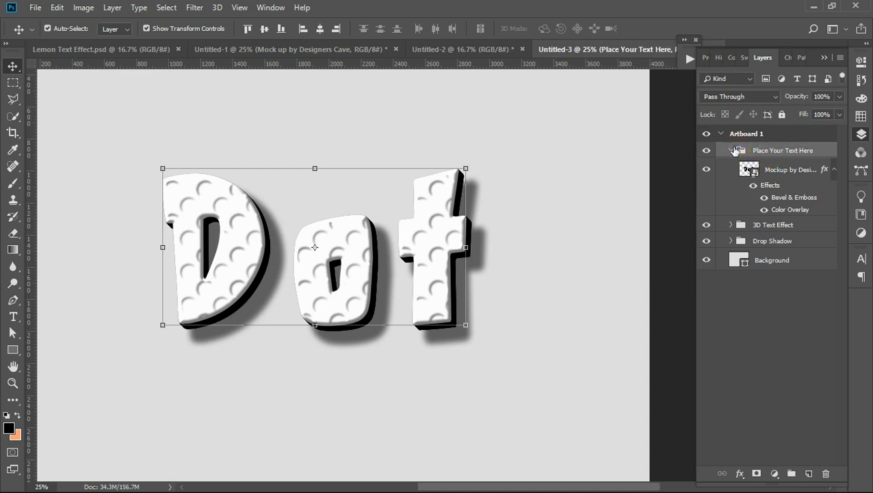
click(731, 150)
Show the whole artboard and open the smart object contents of the text layer in the Place Your Text Here group
click(795, 322)
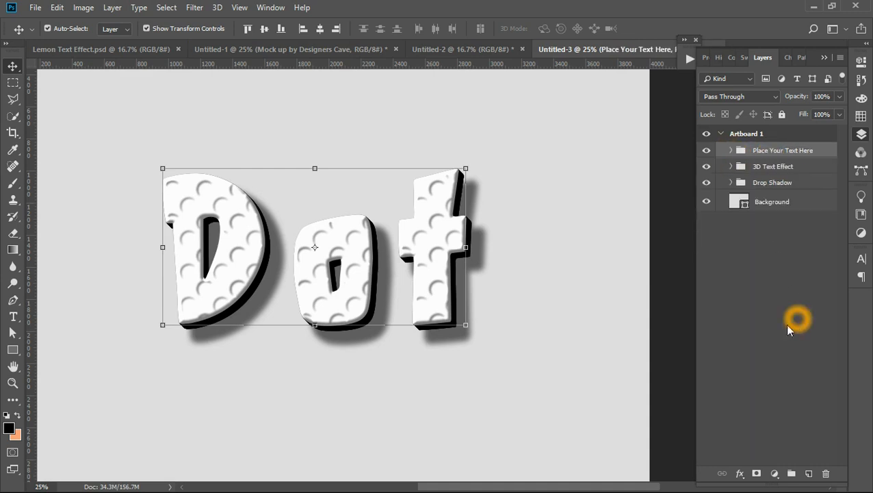
click(554, 343)
key(ctrl+minus)
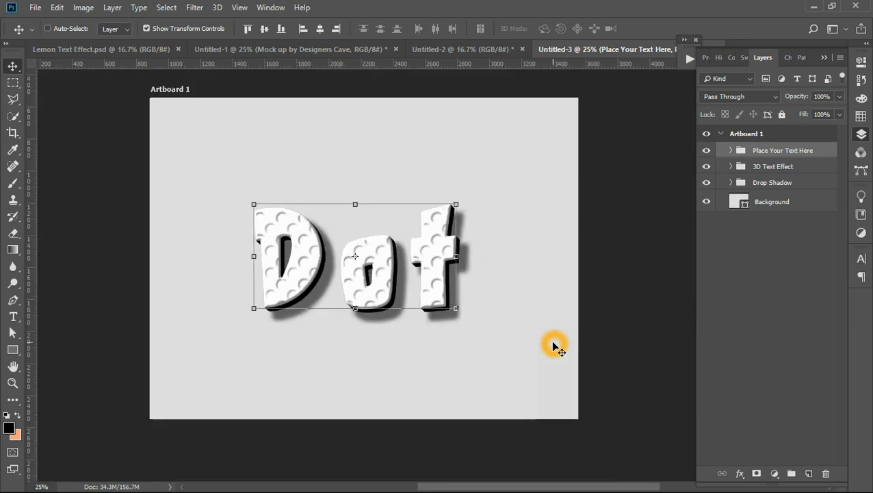
click(627, 310)
click(407, 288)
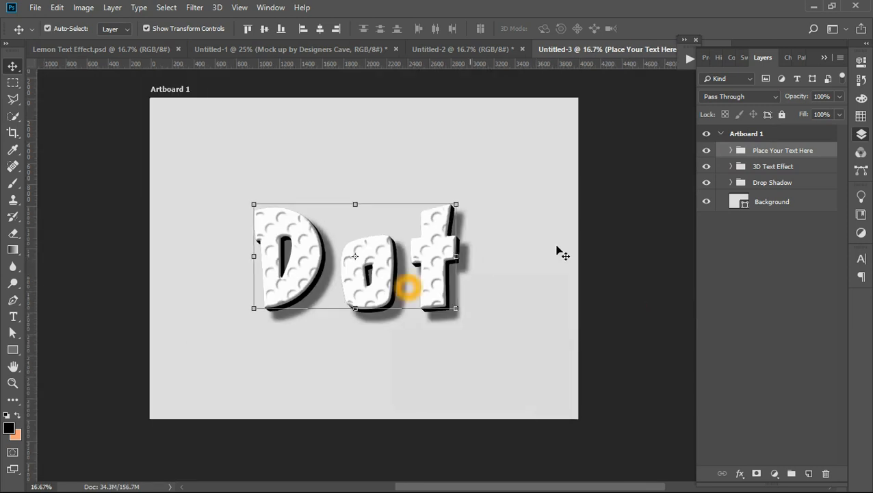
click(614, 234)
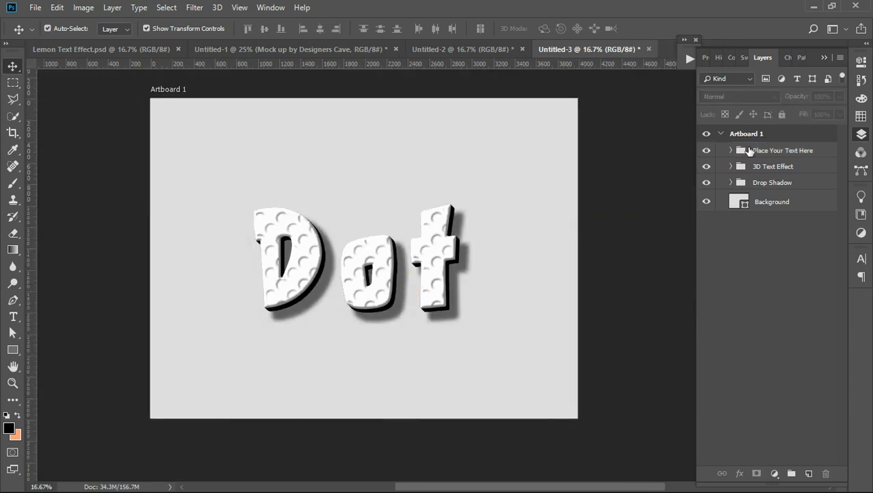
click(735, 144)
click(731, 150)
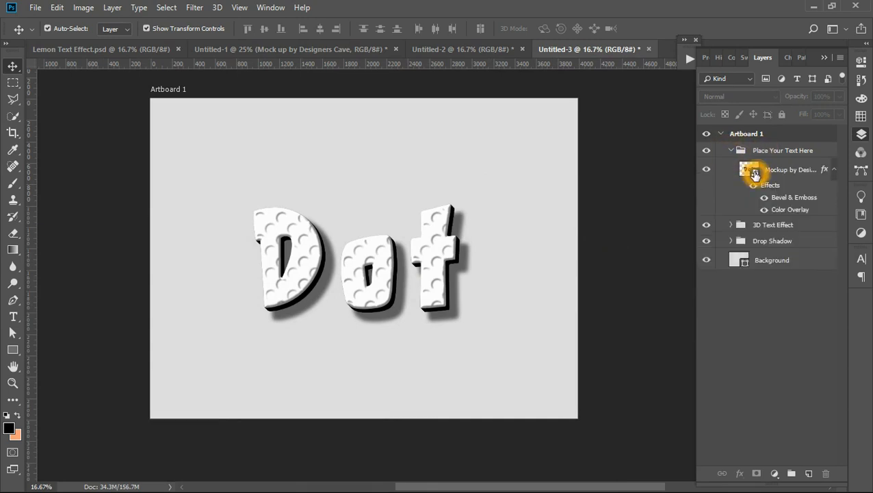
double_click(751, 171)
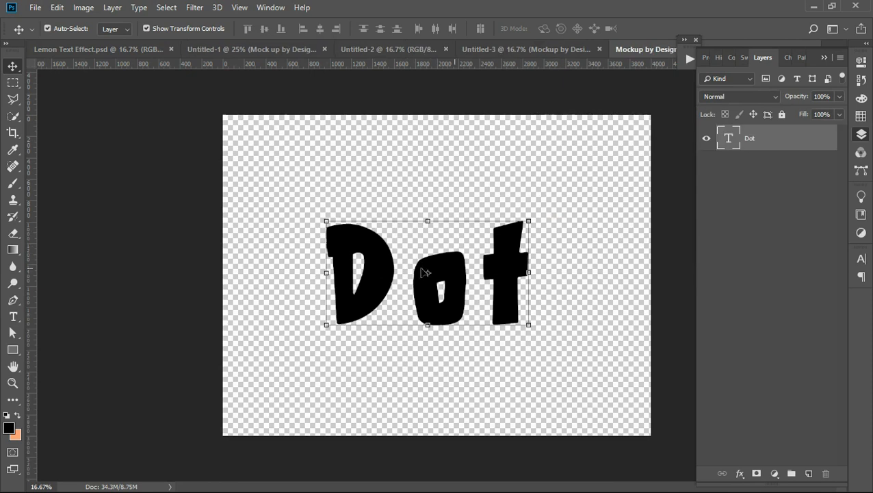
Replace the text Dot in the smart object contents with Bye using the Type tool
click(13, 322)
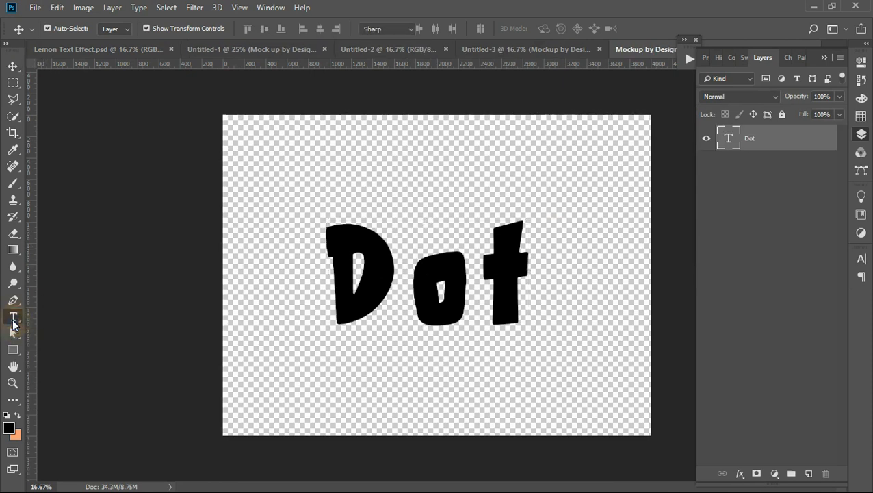
drag(520, 289, 337, 297)
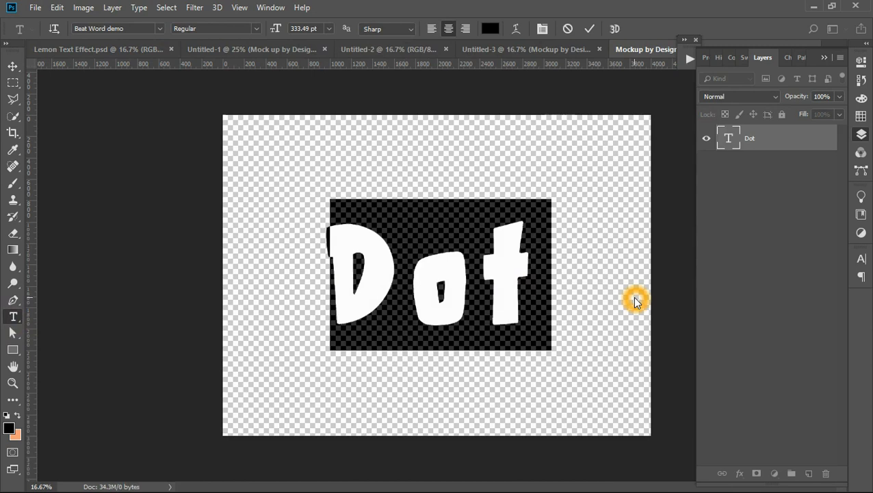
text(Bye)
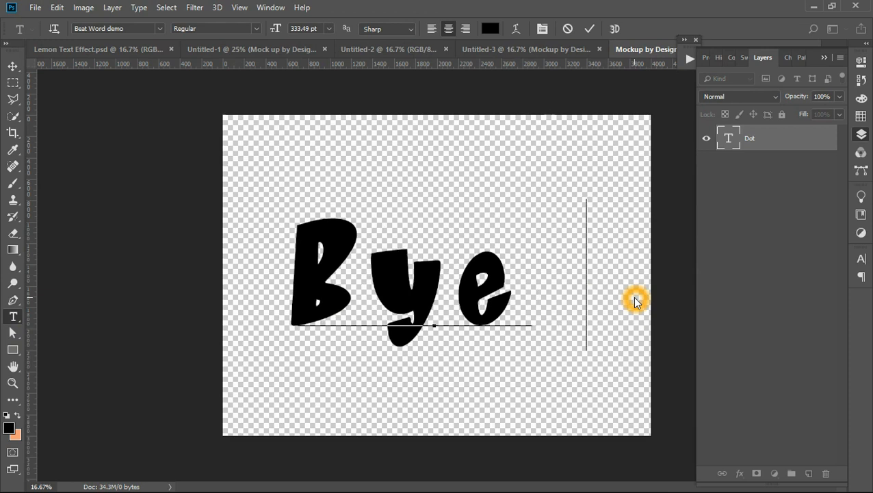
Try the longer wording Bye Guys and cut it back to Bye
text( Guy)
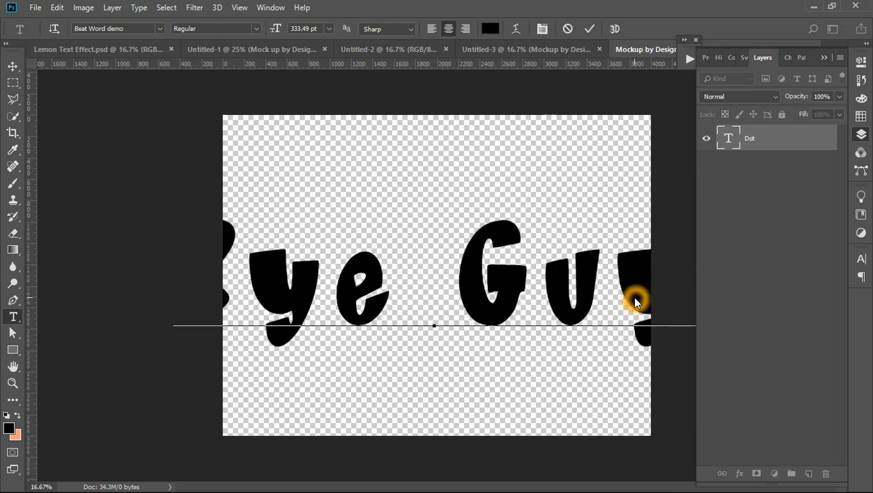
text(s)
key(BackSpace)
key(BackSpace)
key(BackSpace)
key(BackSpace)
key(BackSpace)
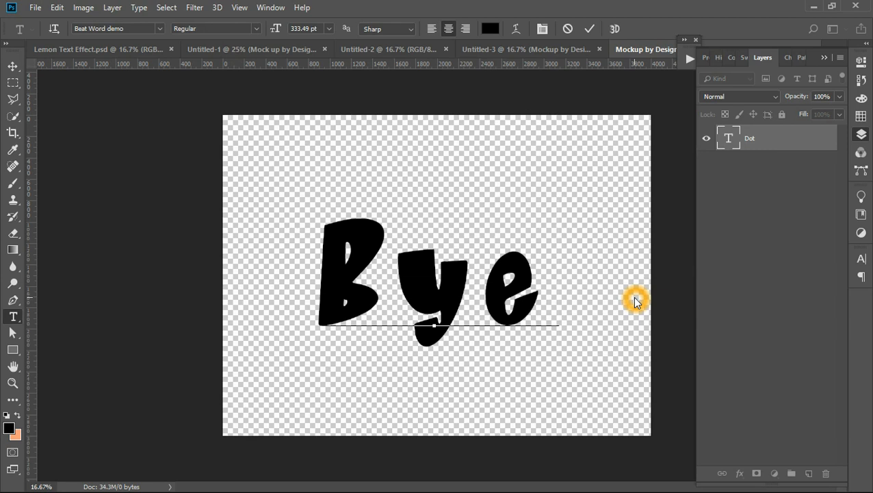
Commit the Bye text edit, then save and close the smart object contents to update the mockup
key(ctrl)
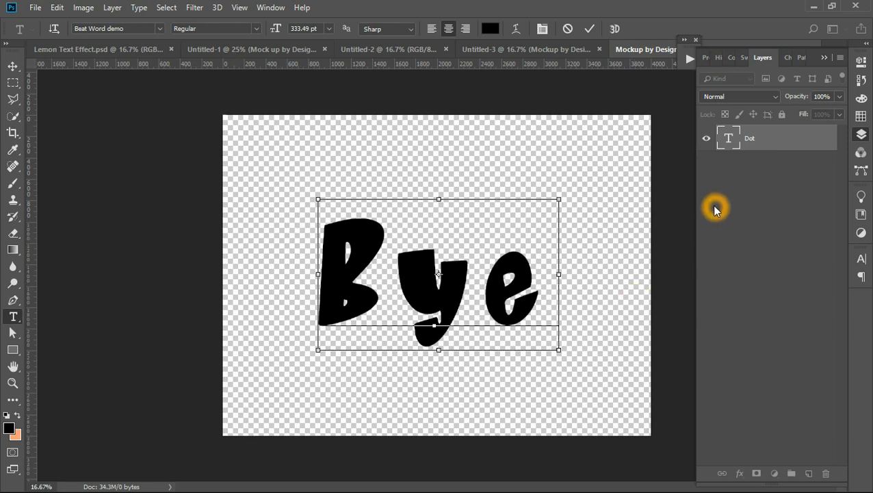
click(552, 202)
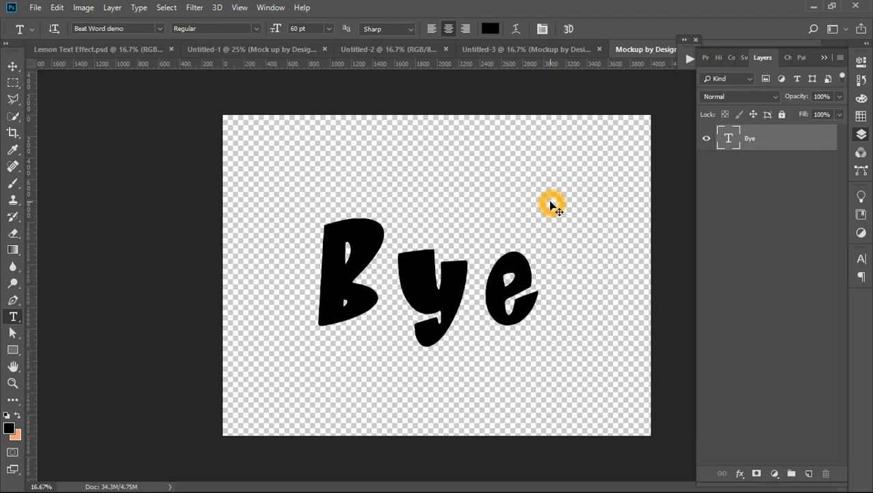
key(ctrl+w)
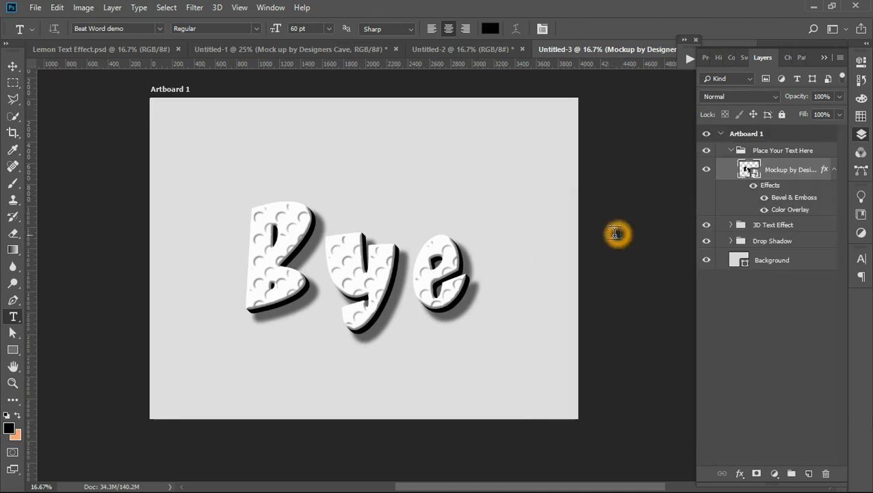
Change the text inside the Place Your Text Here smart object to Dot, and save and close its contents
double_click(749, 170)
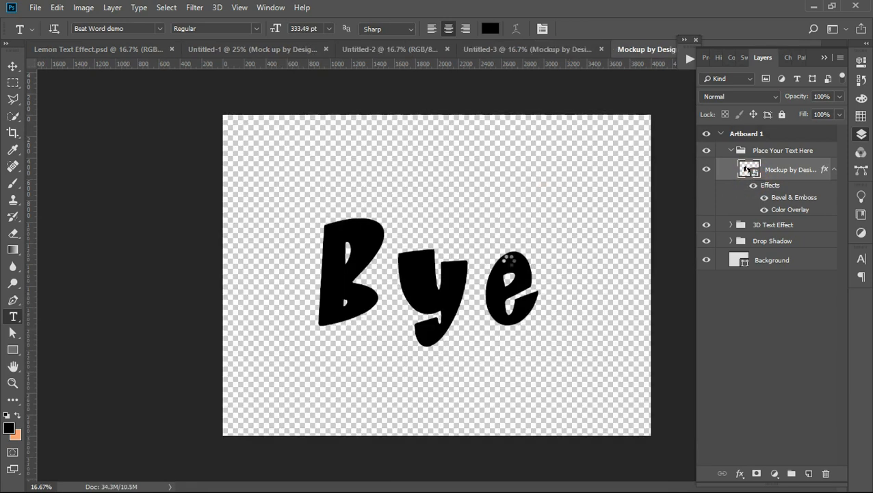
drag(519, 289, 237, 286)
drag(535, 278, 259, 282)
text(Dot)
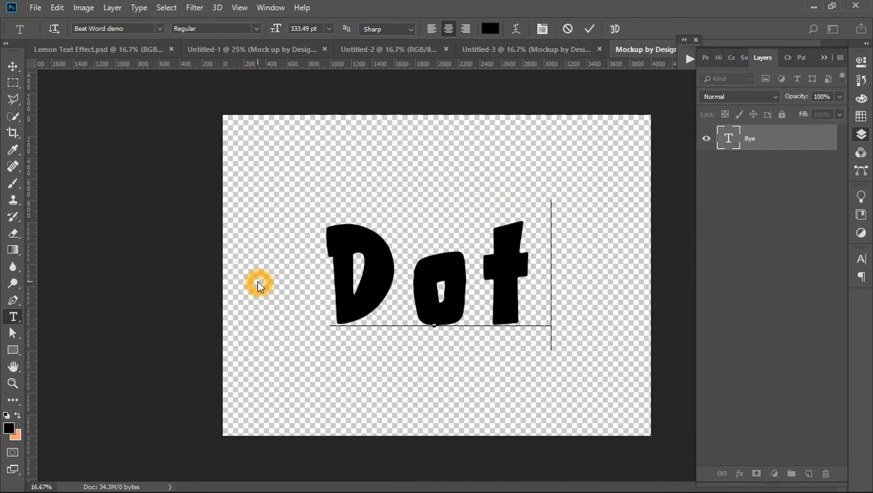
key(ctrl)
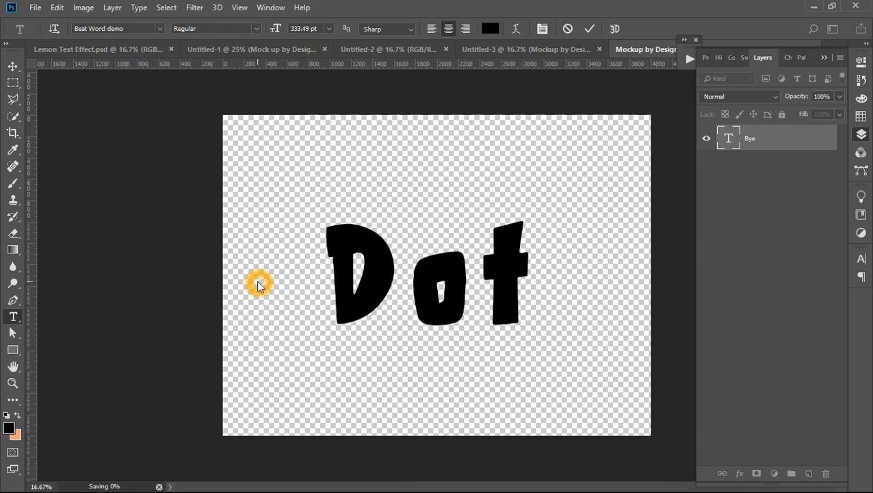
click(467, 219)
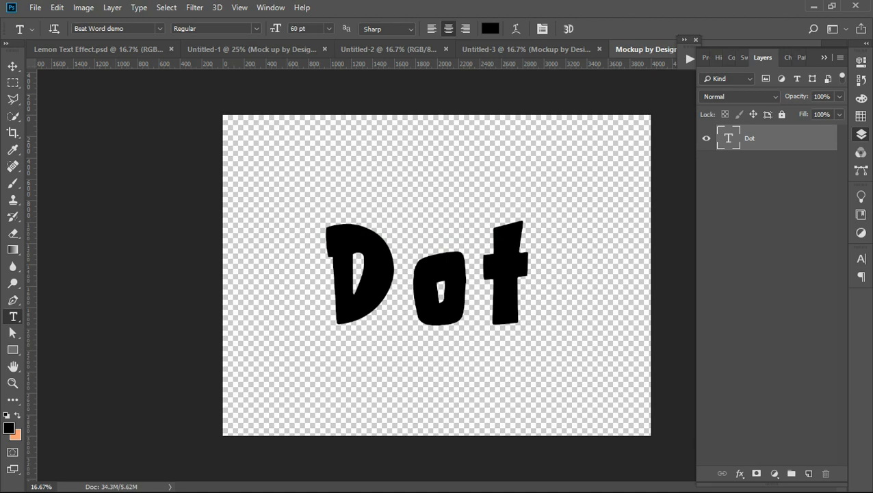
key(ctrl+w)
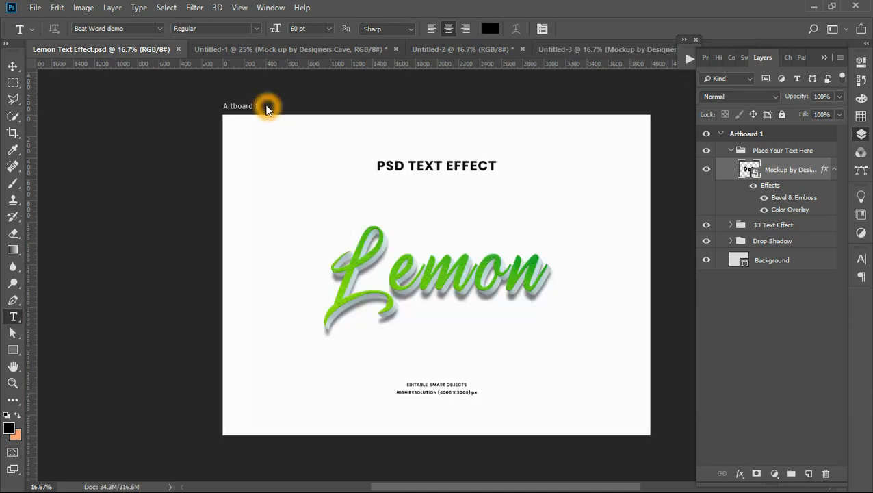
Copy the PSD TEXT EFFECT heading and both small footer lines from Lemon Text Effect.psd into Untitled-3, placing them above and below Dot
click(13, 65)
click(407, 164)
click(413, 168)
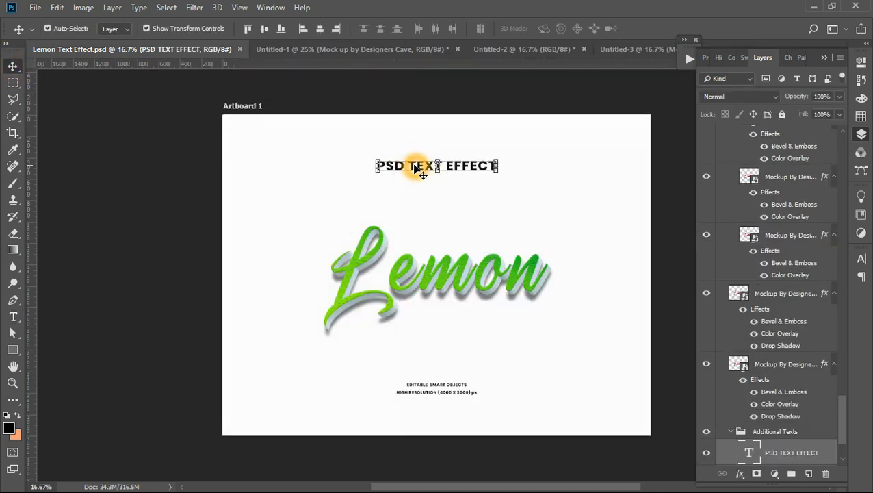
shift+click(414, 393)
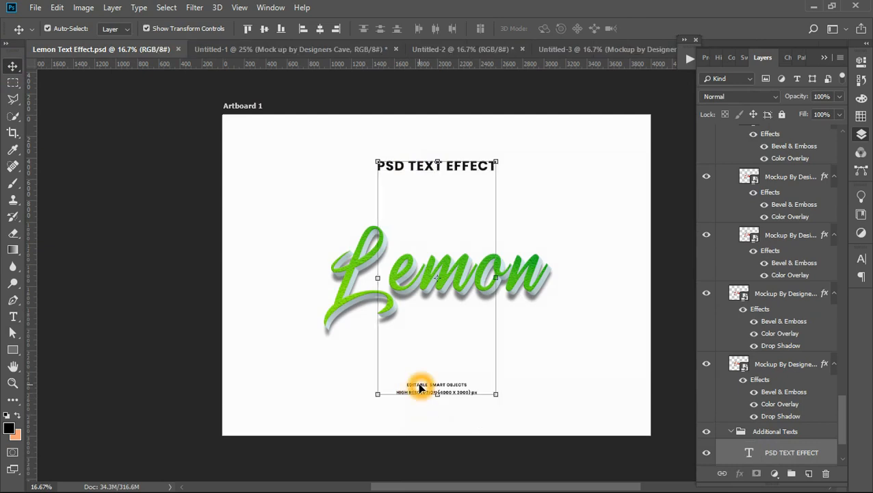
shift+click(420, 388)
shift+click(425, 388)
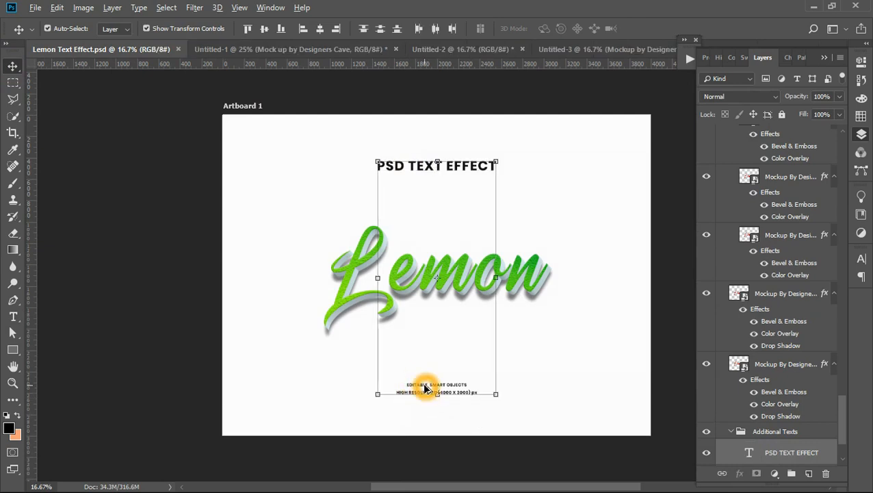
drag(425, 388, 344, 336)
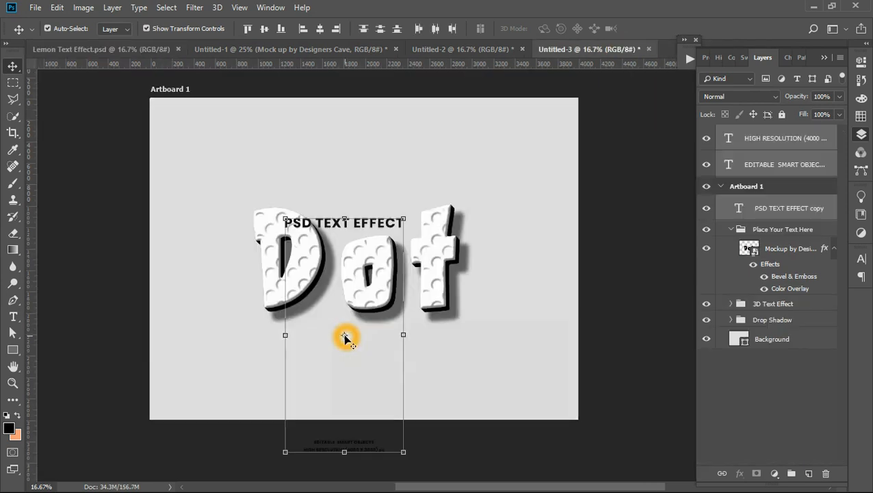
click(347, 222)
drag(327, 228, 344, 152)
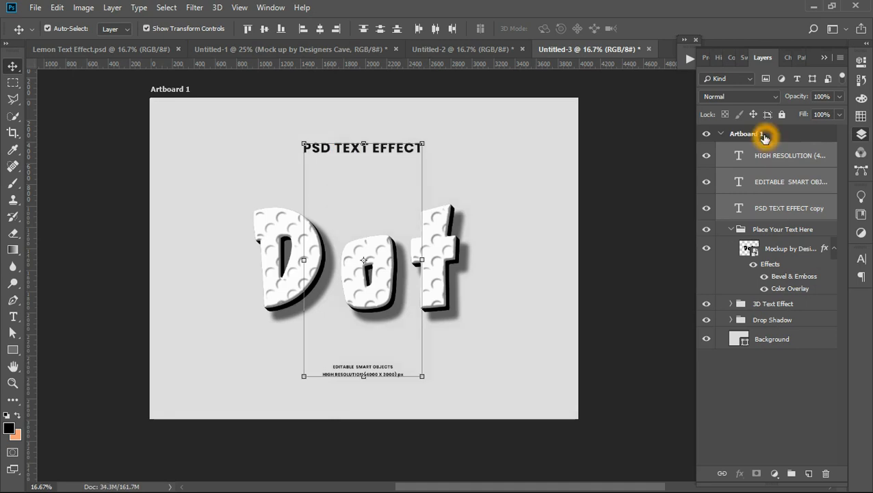
Group the heading and the two footer text layers and name the group Additional Text
key(ctrl+g)
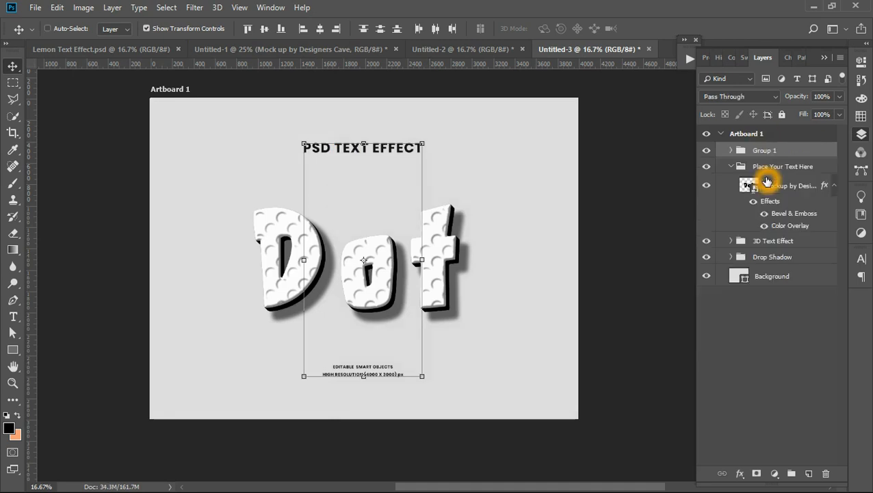
double_click(766, 150)
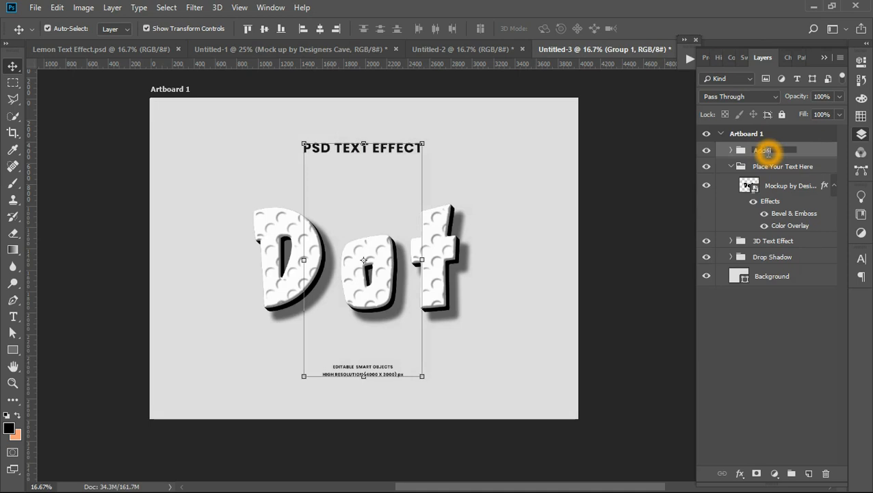
text(Additional Text)
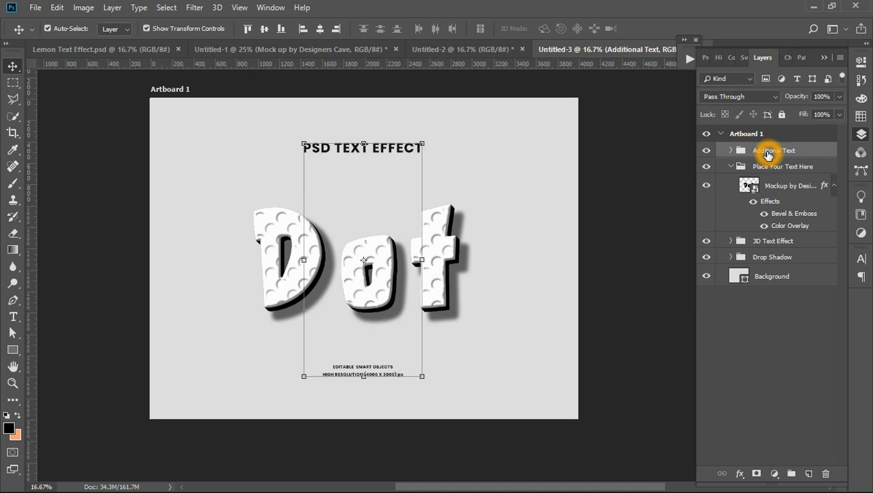
Collapse the Place Your Text Here group and move the Additional Text group directly above the Background layer
click(727, 169)
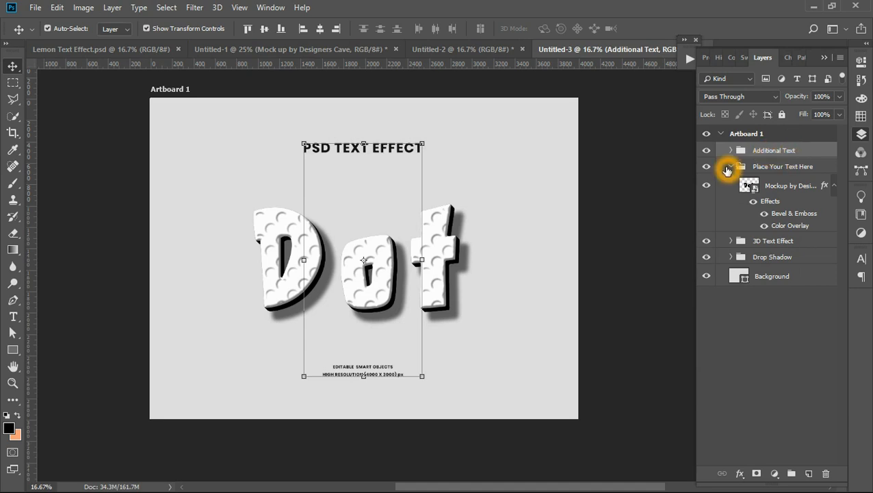
click(731, 166)
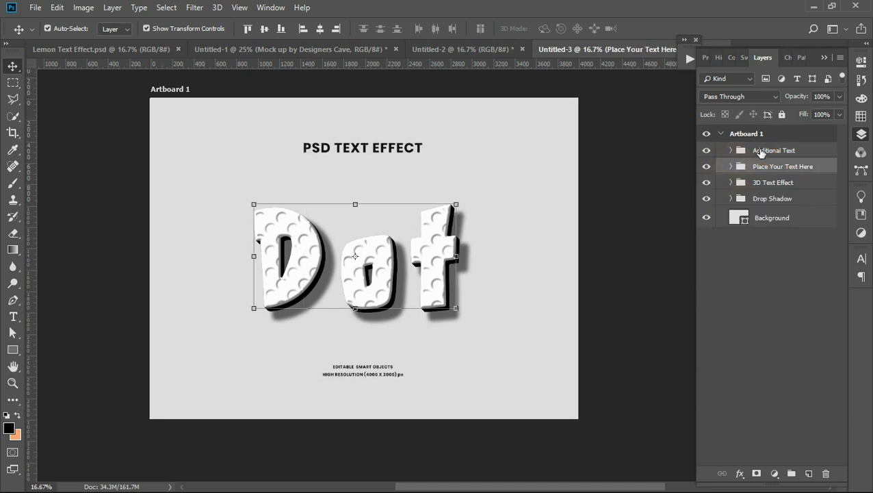
drag(762, 152, 761, 199)
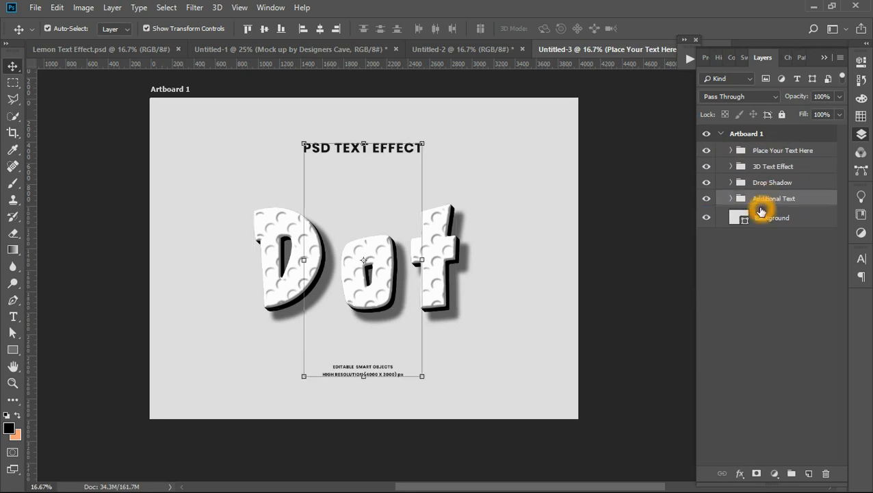
click(654, 332)
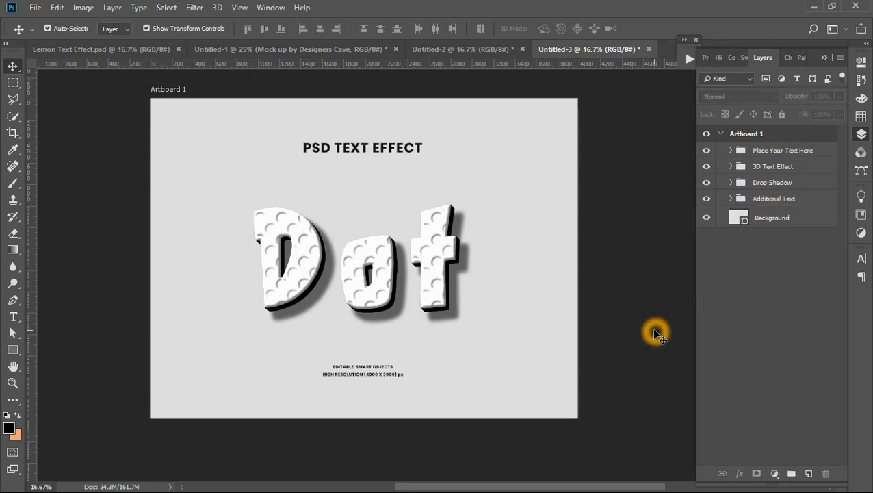